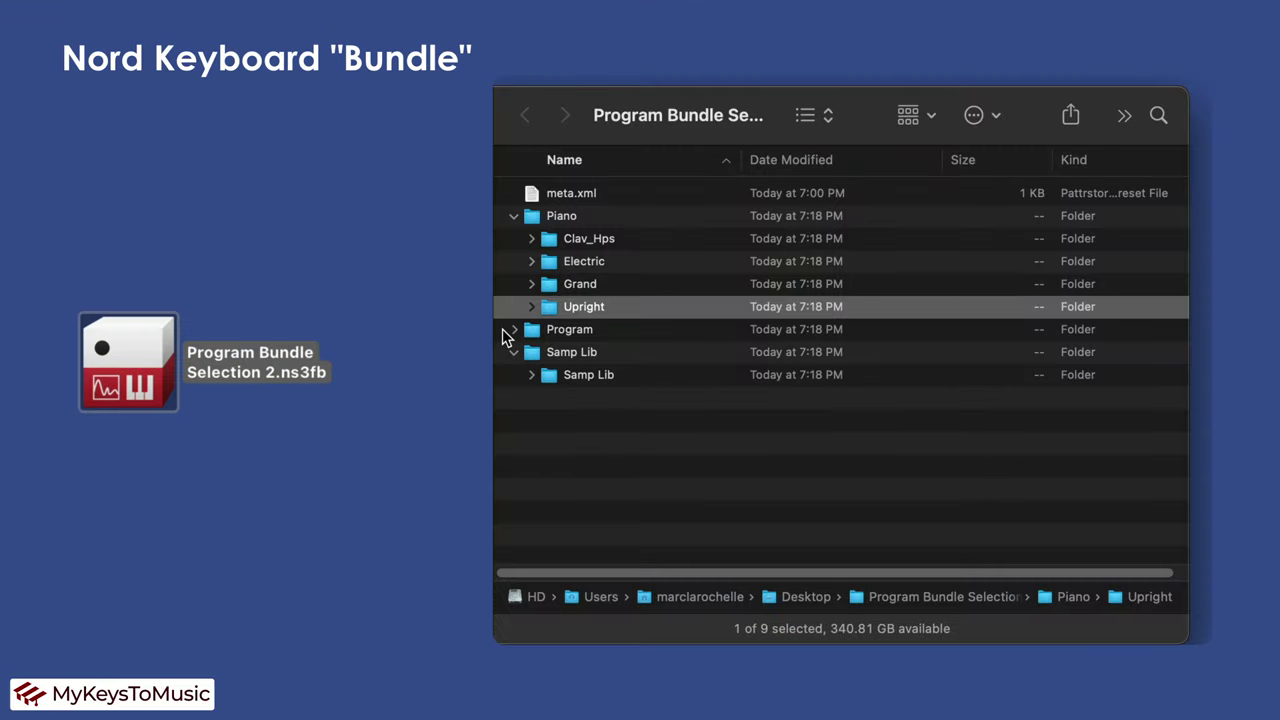
# Step: Expand the Program folder and its Bank D subfolder to examine the program files inside the unpacked bundle
pyautogui.click(513, 330)
pyautogui.click(535, 352)
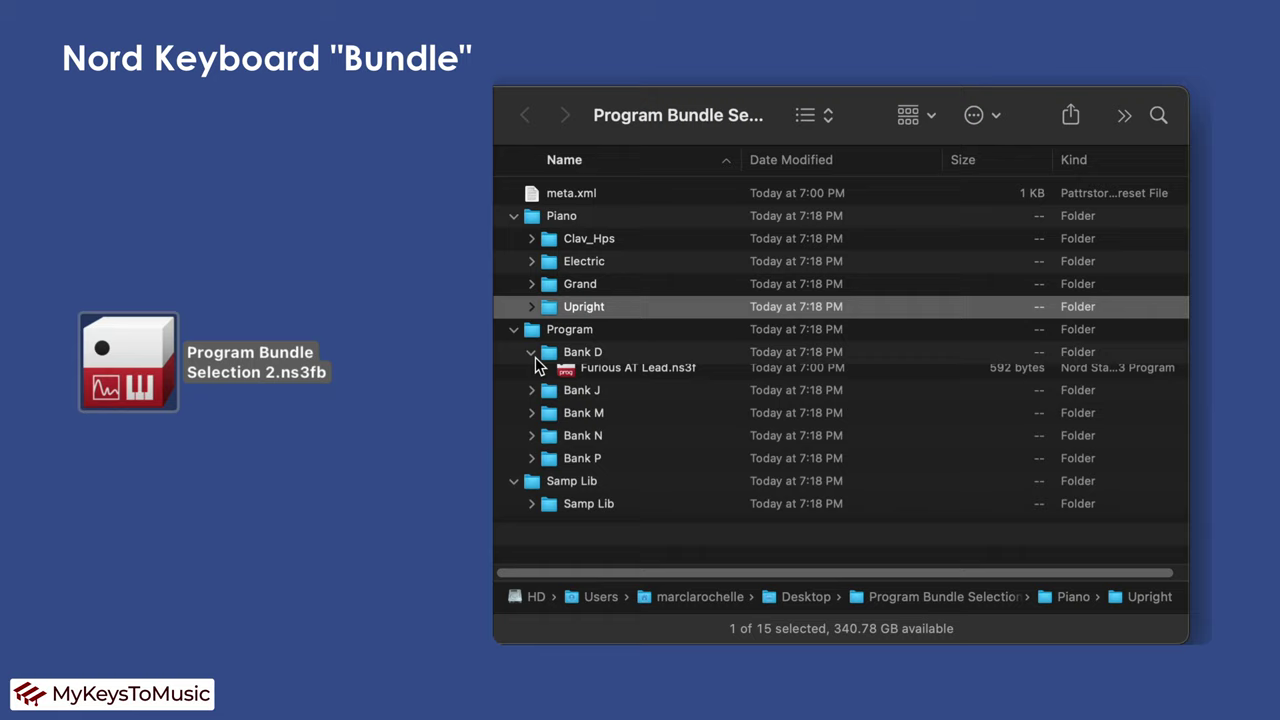
pyautogui.click(575, 377)
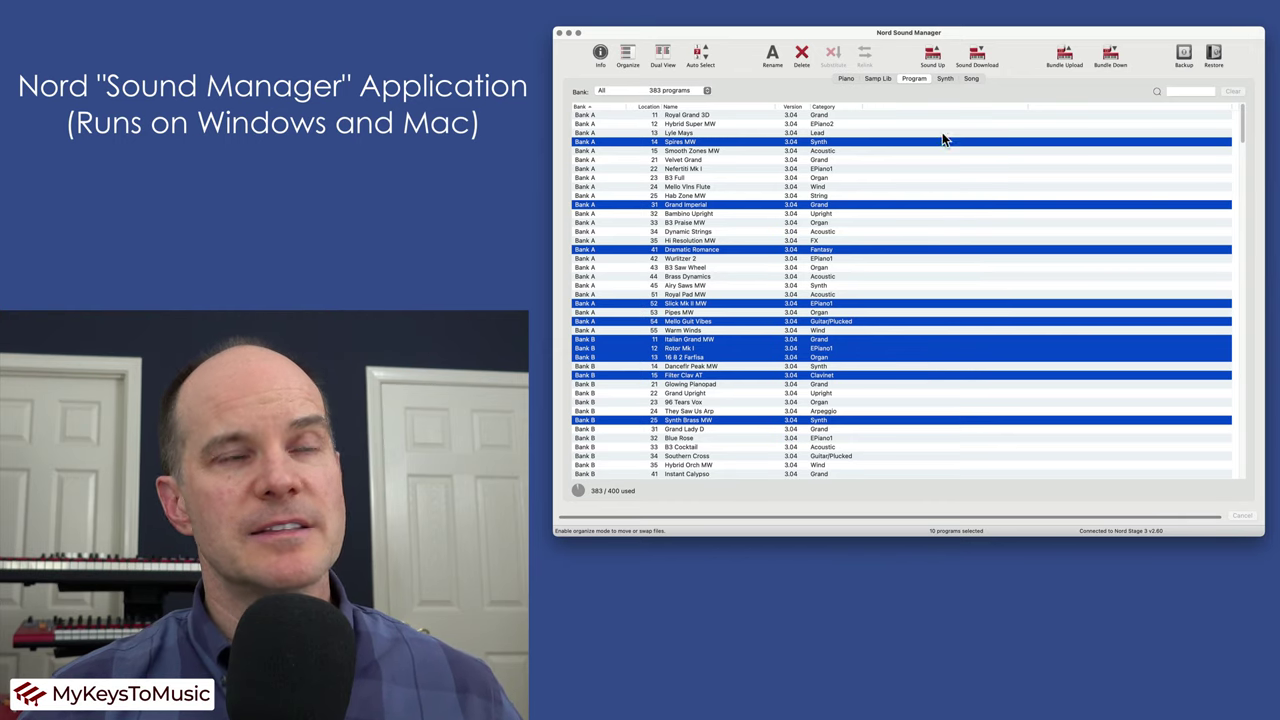
# Step: In Nord Sound Manager, upload the selected programs as a bundle and save it as Program Bundle Selection.ns3fb on the RAM Disk
pyautogui.click(1062, 62)
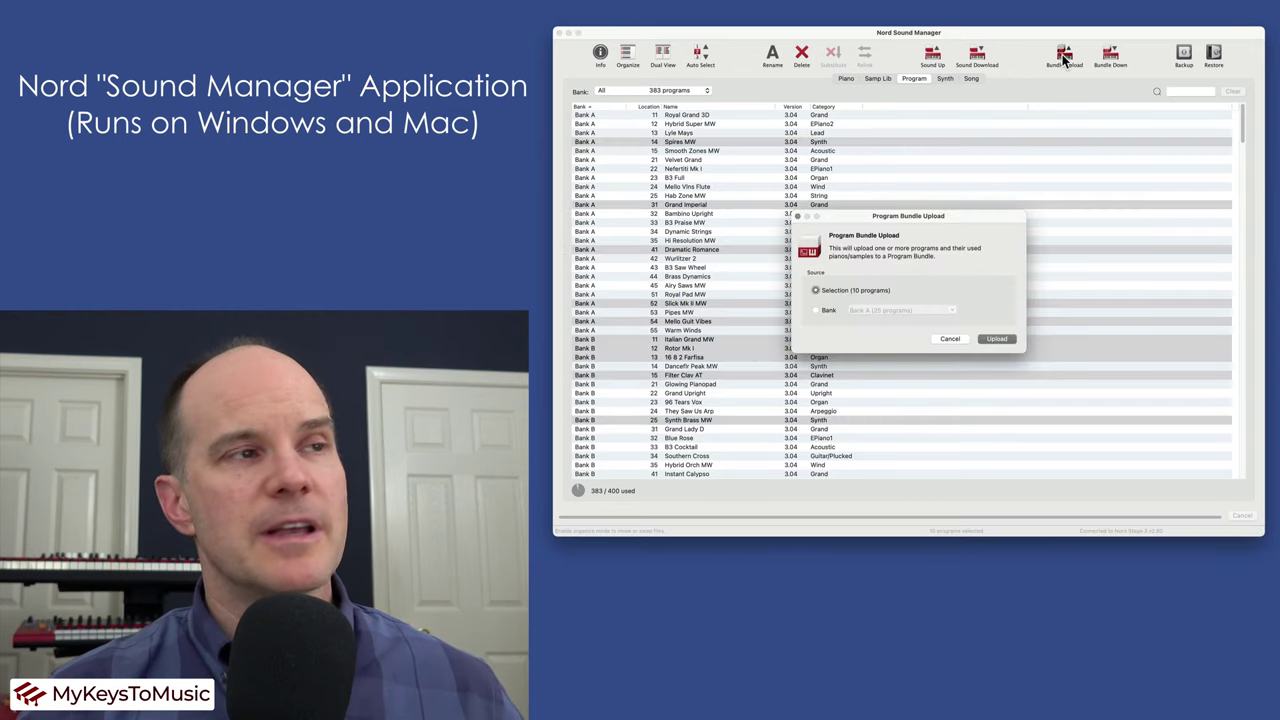
pyautogui.click(997, 338)
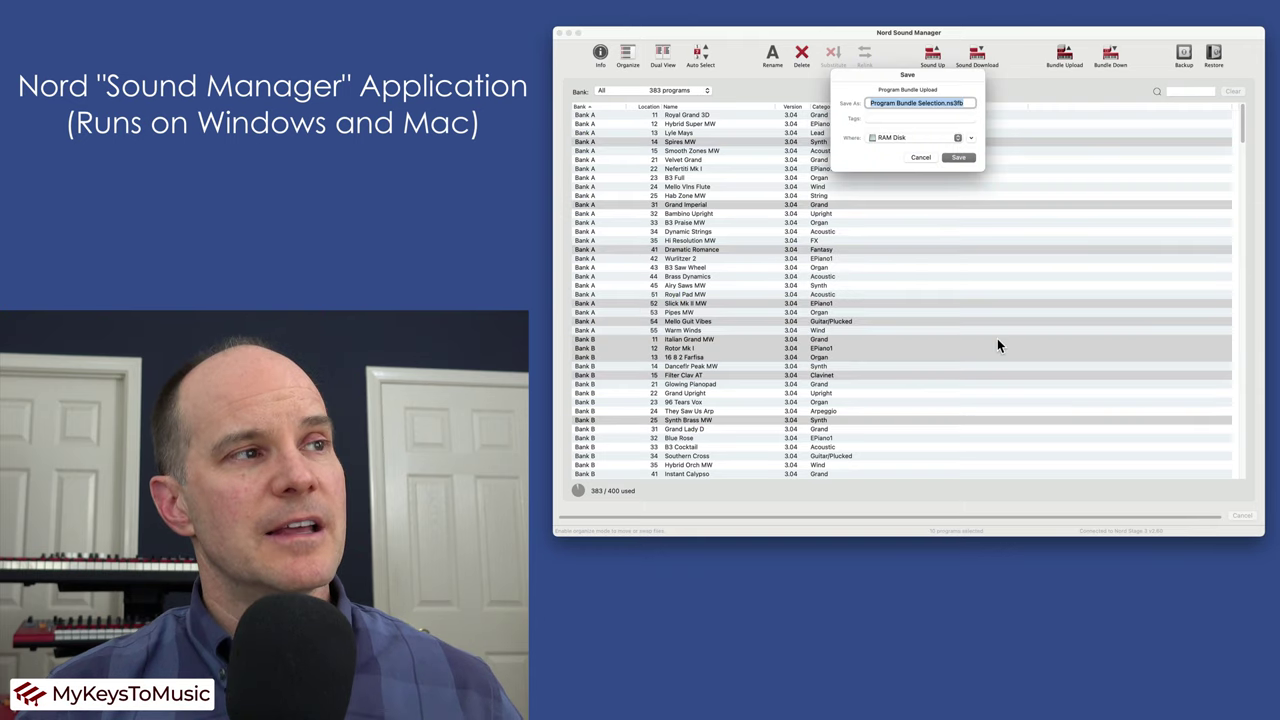
pyautogui.click(960, 158)
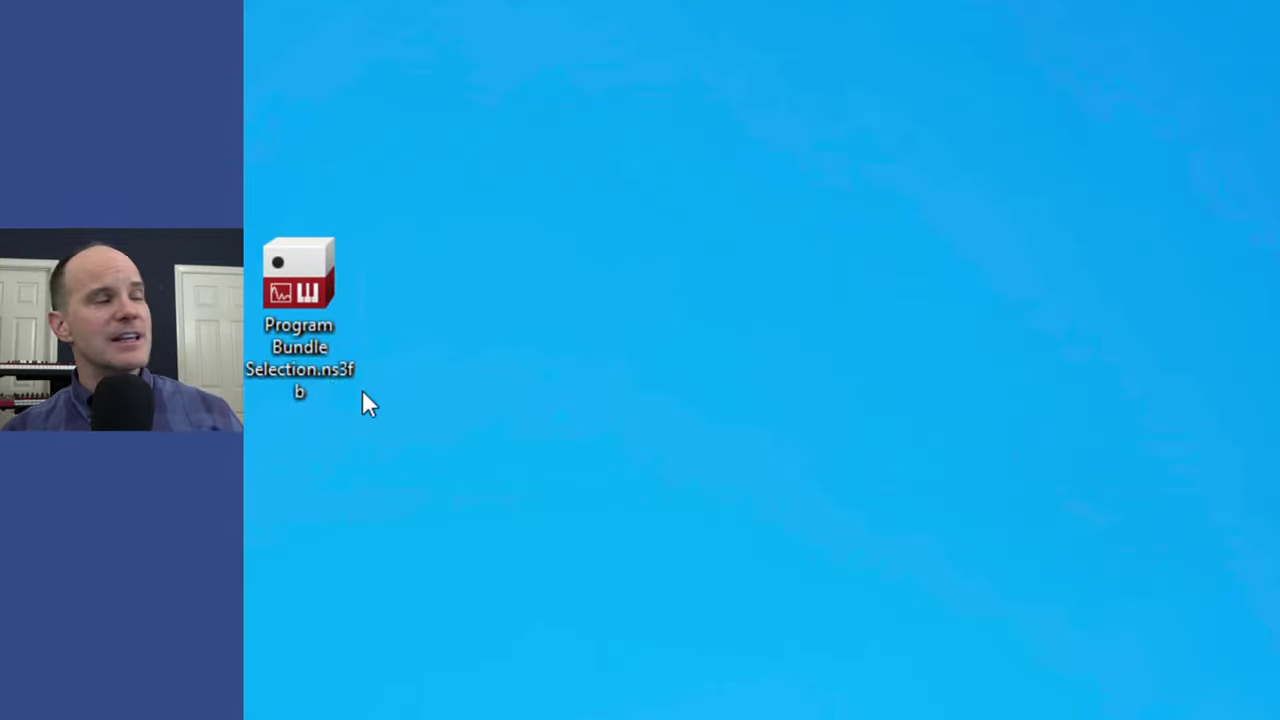
# Step: Rename the bundle file on the Windows desktop to Program Bundle Selection.ns3fb.zip and accept the extension change
pyautogui.moveTo(316, 374)
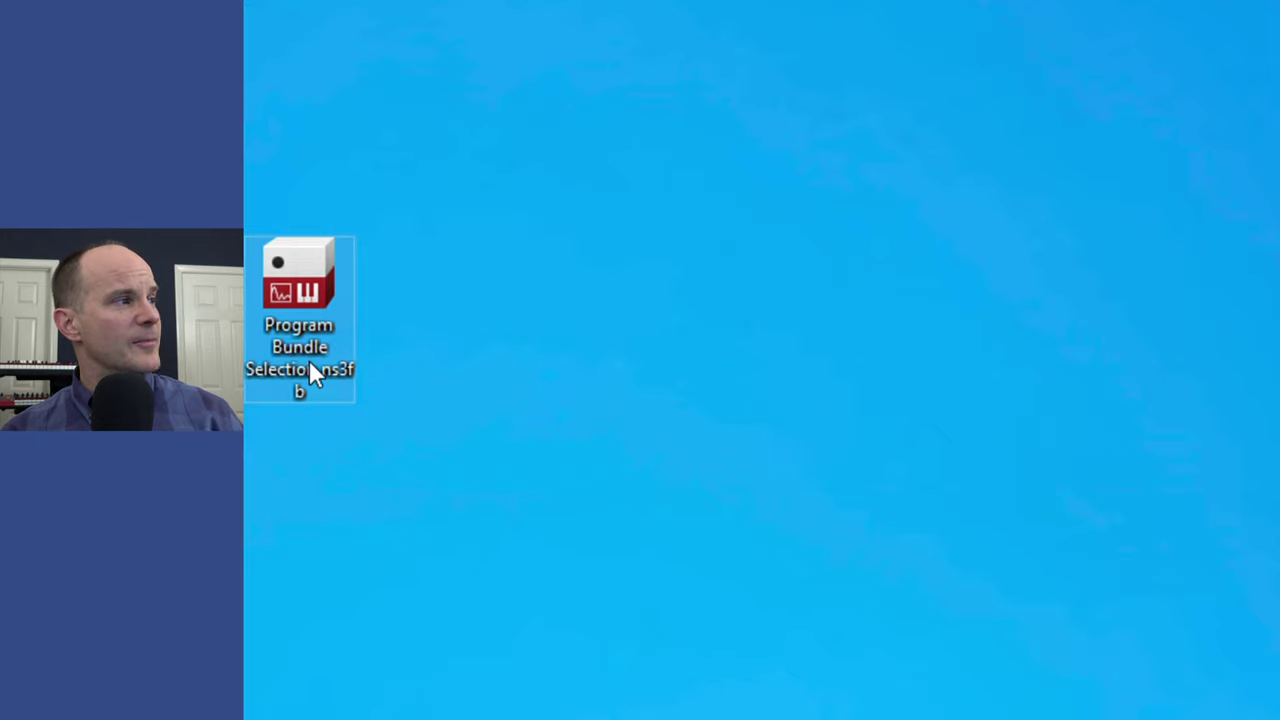
pyautogui.click(315, 367)
pyautogui.click(319, 392)
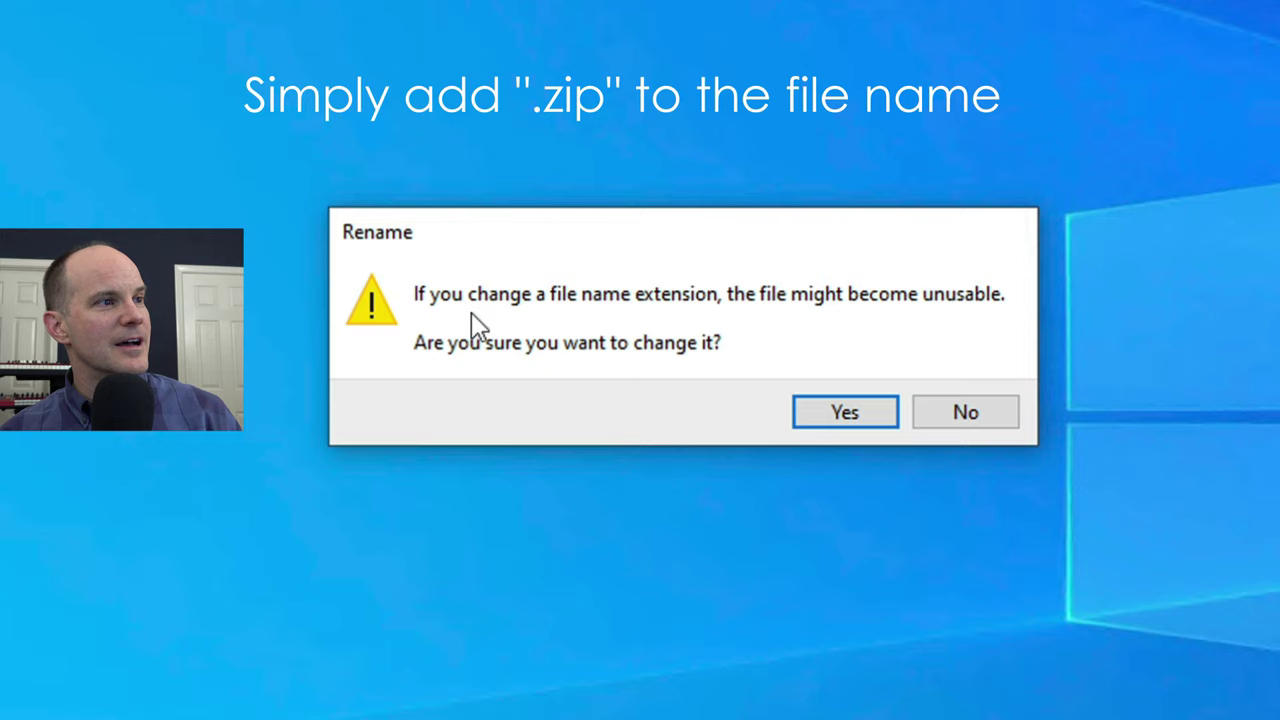
pyautogui.click(842, 413)
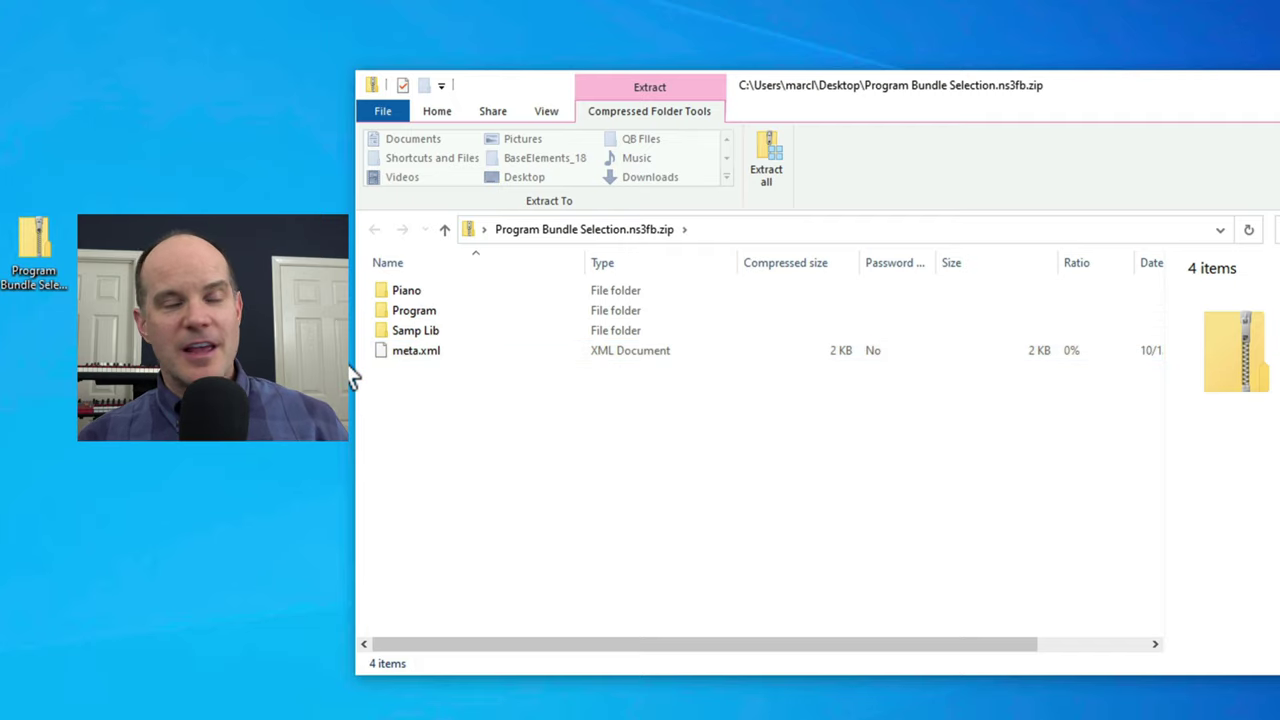
pyautogui.press('End')
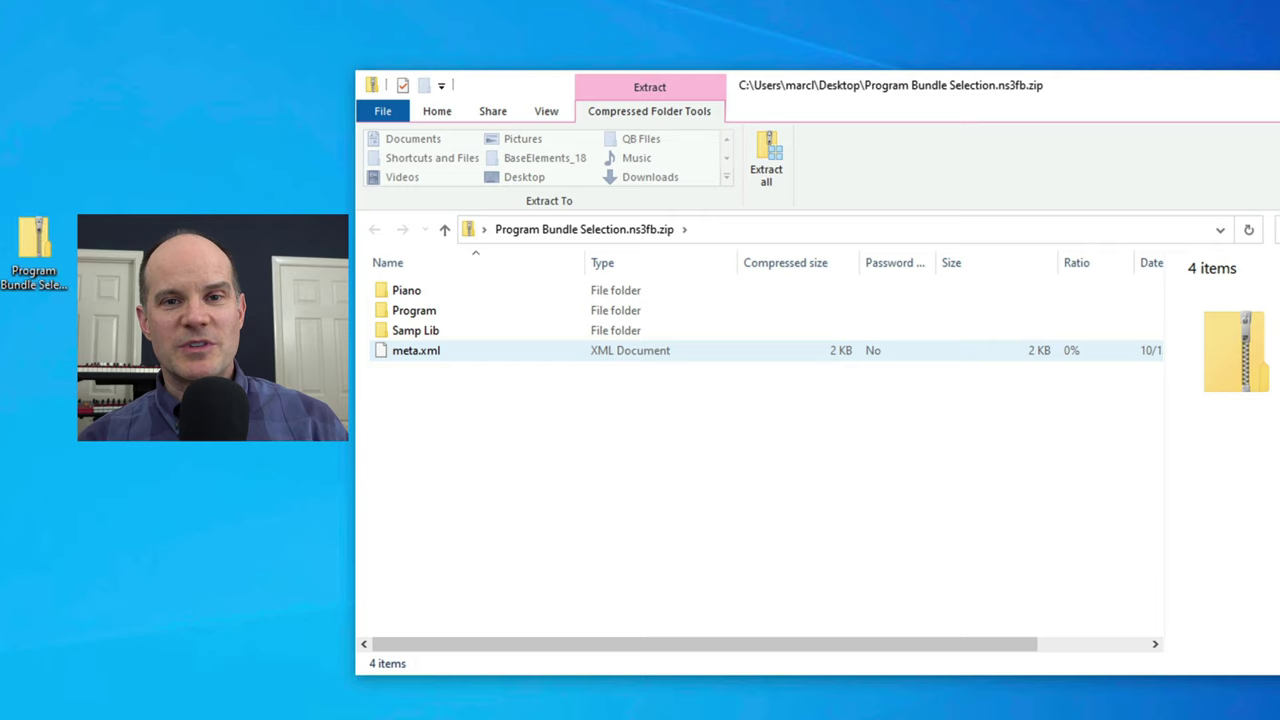
pyautogui.press('Up')
pyautogui.press('Up')
pyautogui.press('Up')
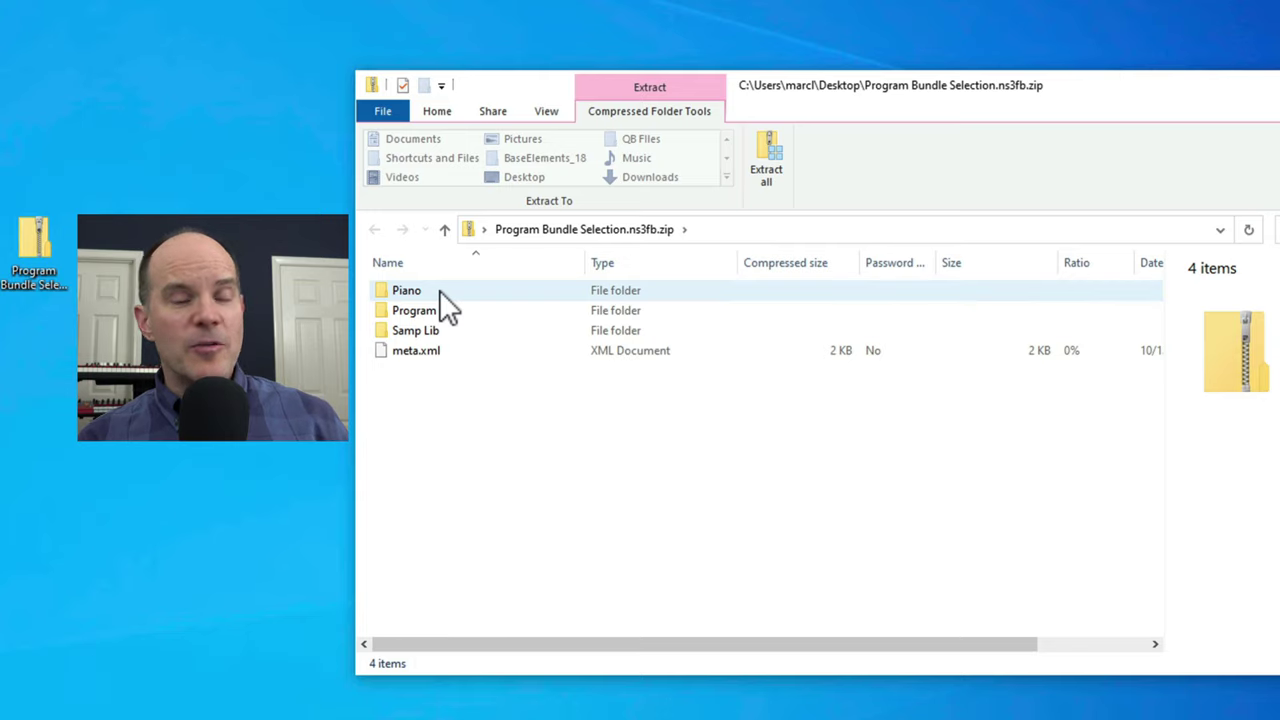
# Step: Examine the contents of the Clav_Hps, Grand and Upright subfolders in the archive's Piano folder, then return to the archive's root
pyautogui.click(440, 290)
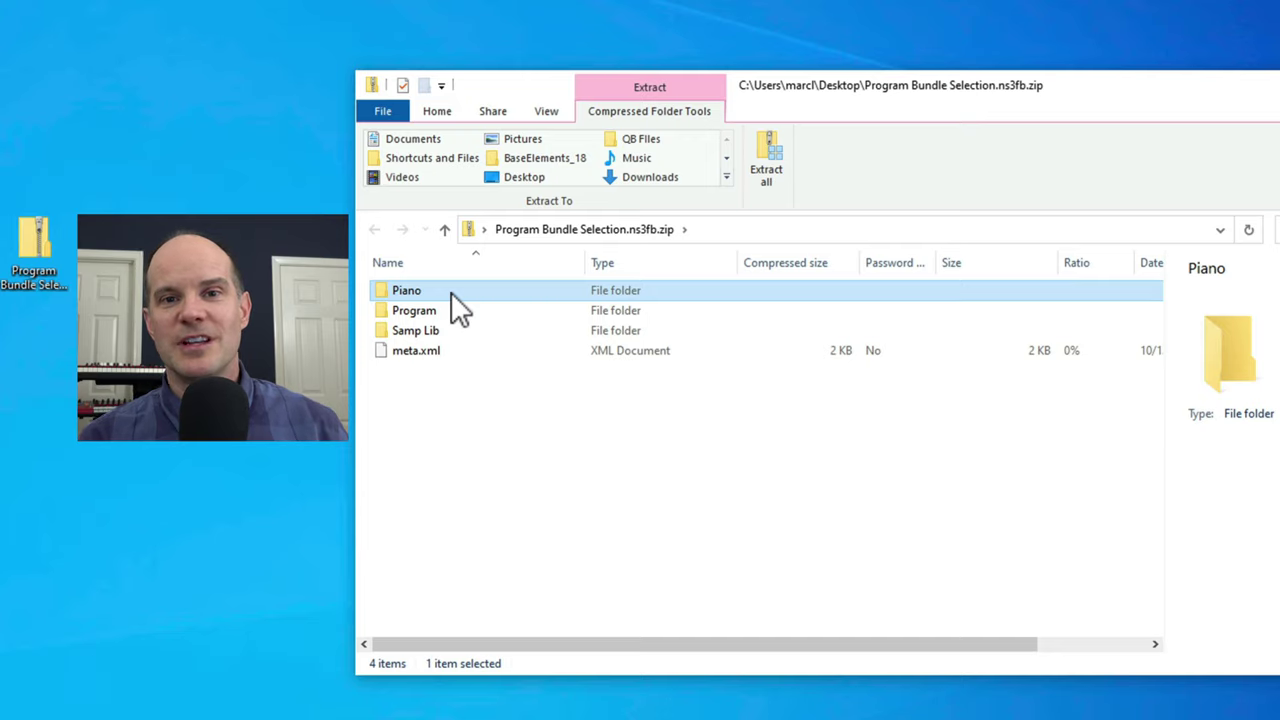
pyautogui.doubleClick(426, 294)
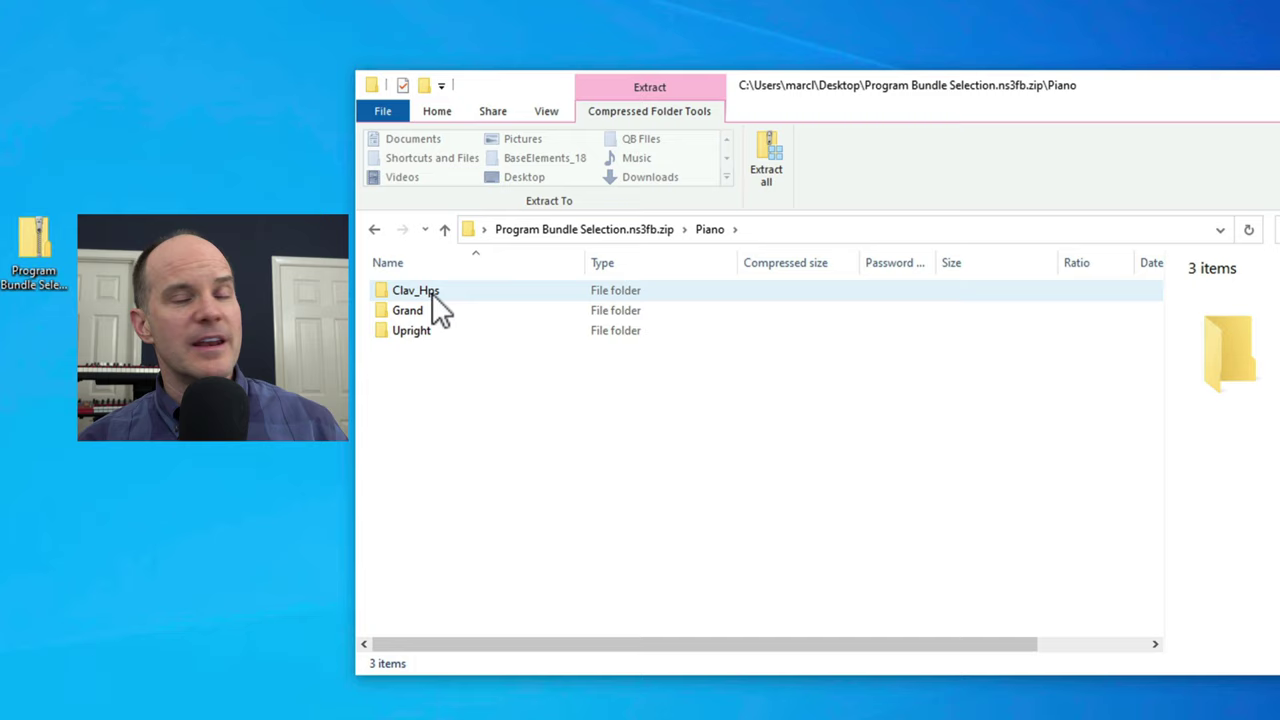
pyautogui.doubleClick(432, 293)
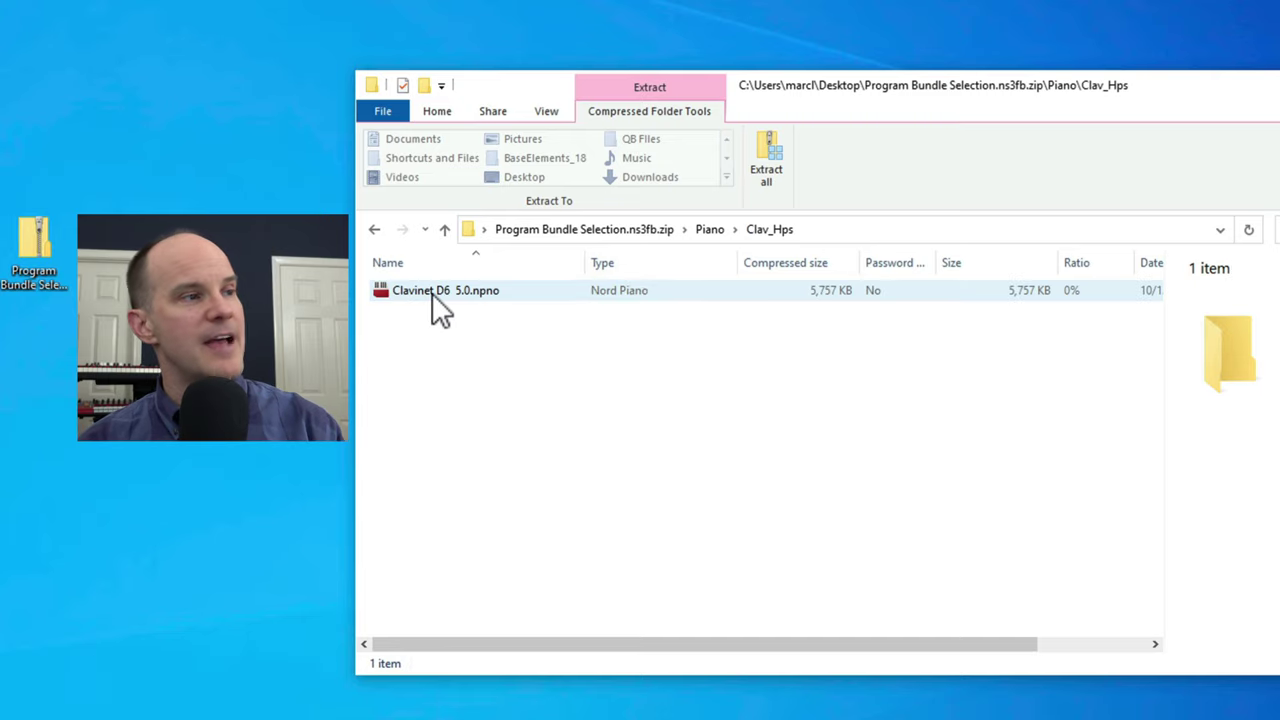
pyautogui.hotkey('alt', 'Left')
pyautogui.doubleClick(427, 311)
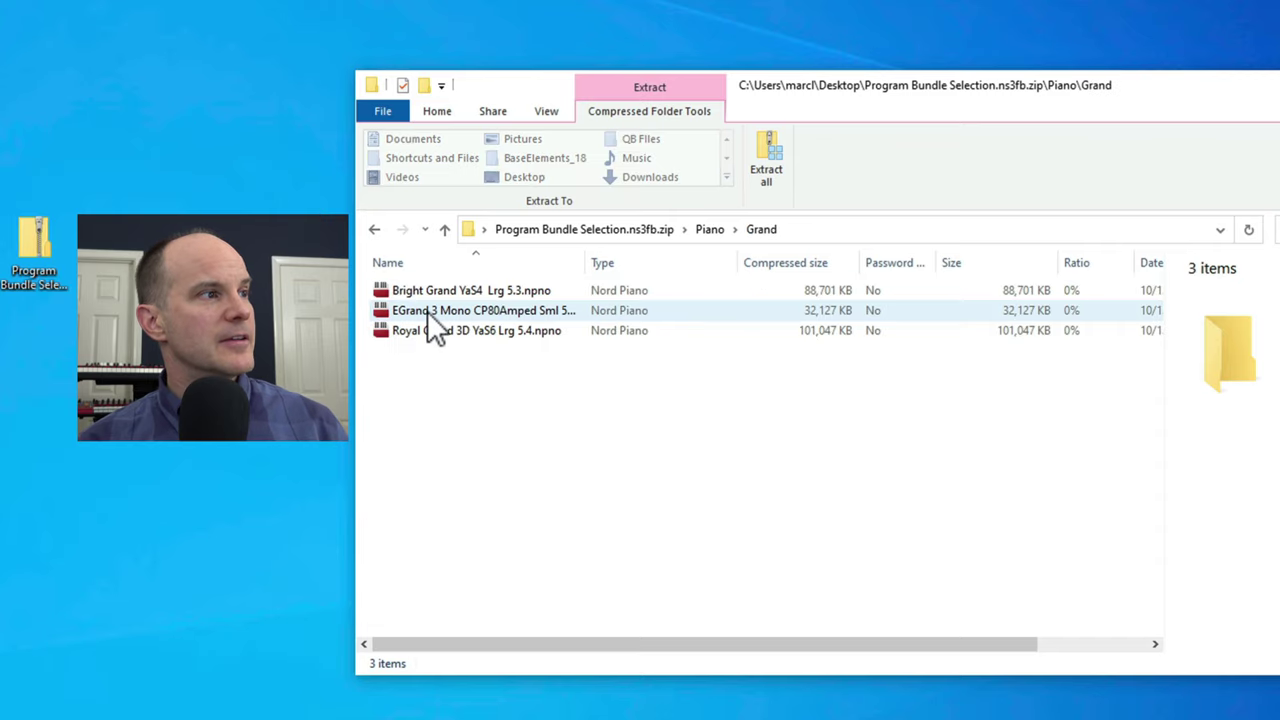
pyautogui.hotkey('alt', 'Left')
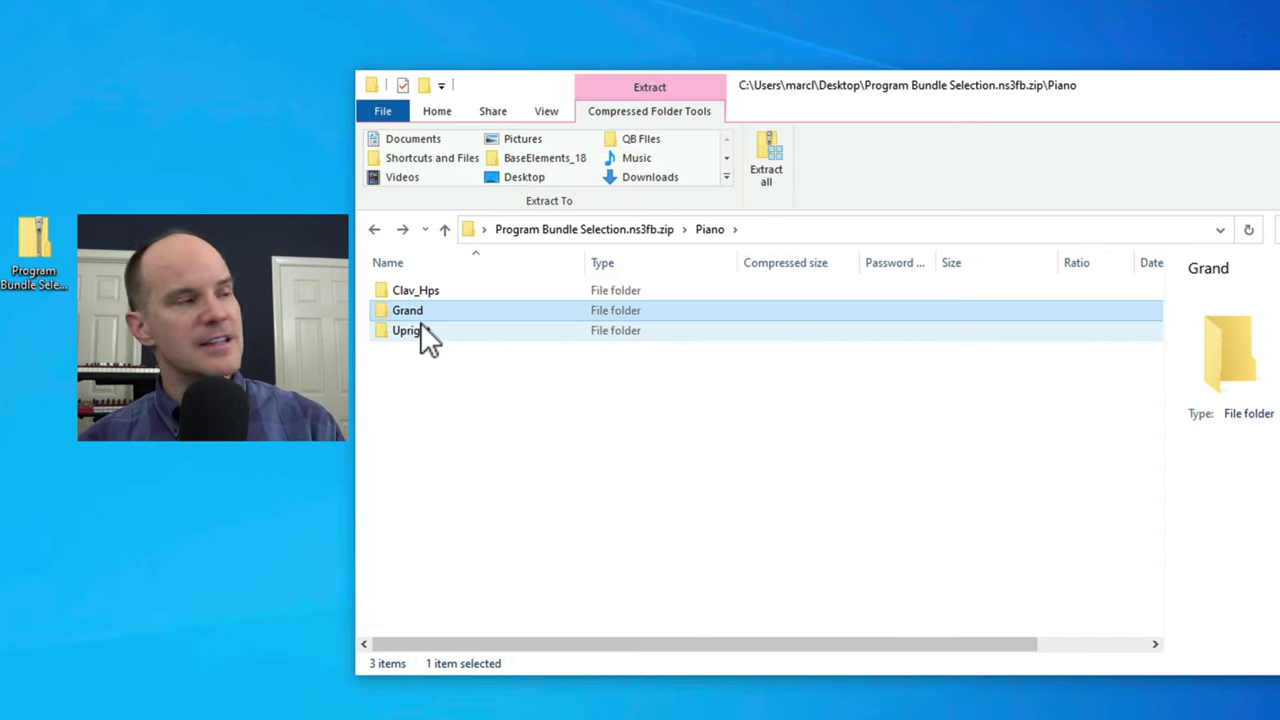
pyautogui.doubleClick(420, 331)
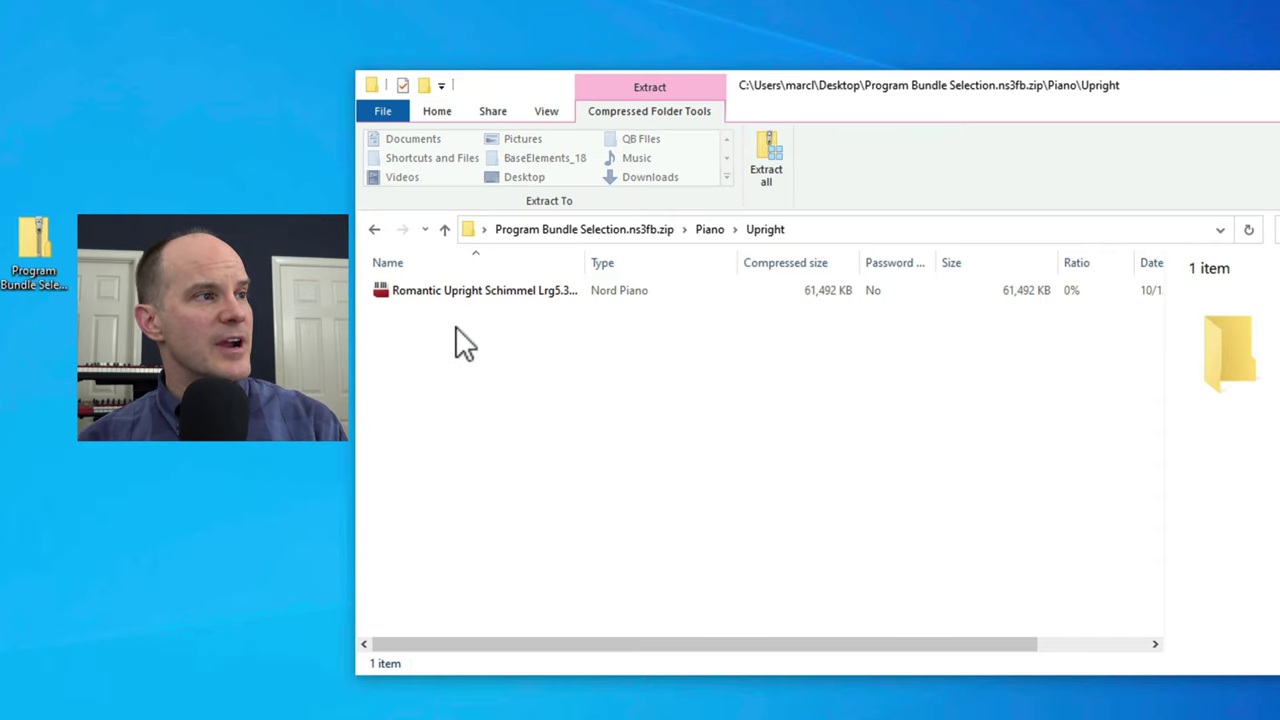
pyautogui.hotkey('alt', 'Left')
pyautogui.hotkey('alt', 'Left')
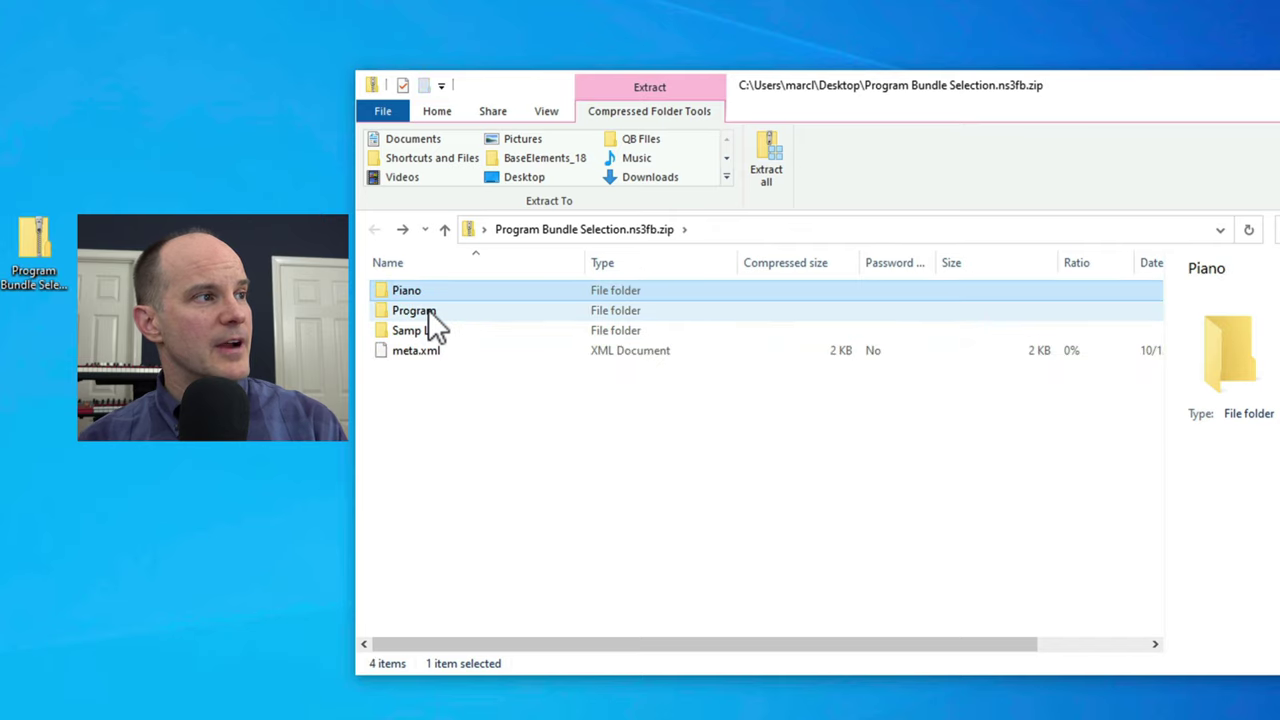
# Step: Examine the program files in the Bank M, Bank O and Bank P subfolders of the archive's Program folder
pyautogui.doubleClick(428, 310)
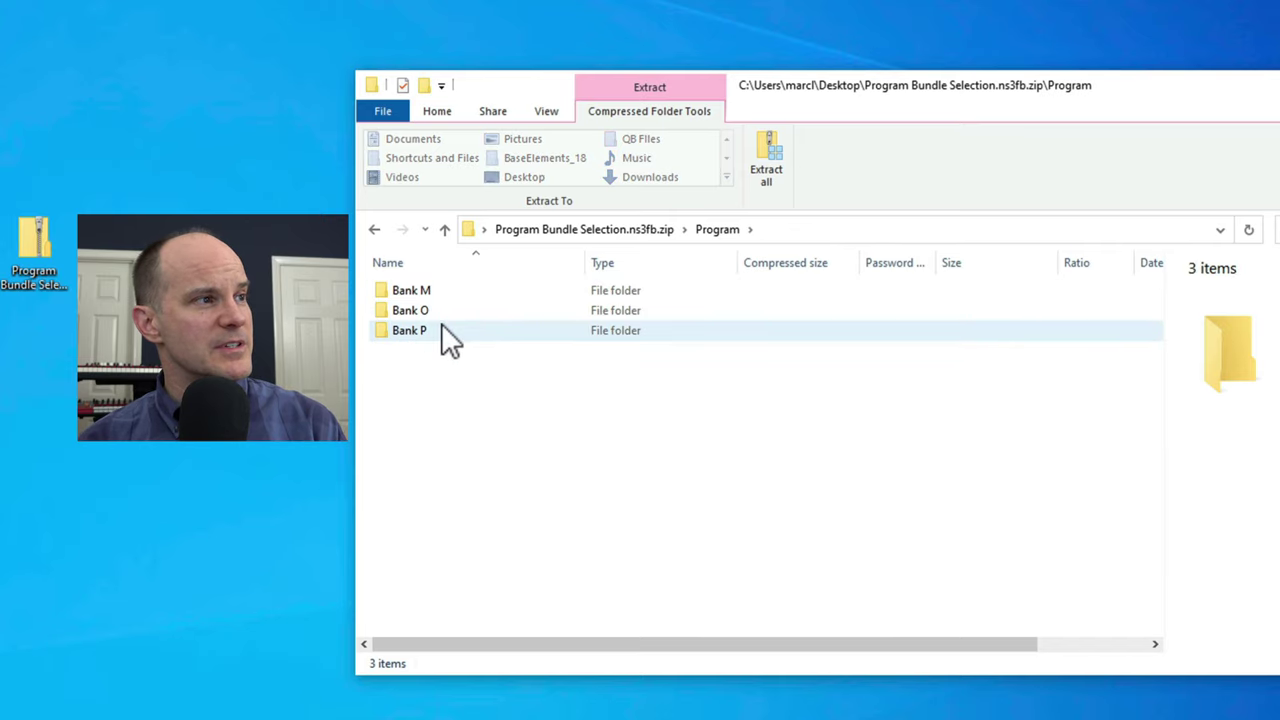
pyautogui.doubleClick(436, 290)
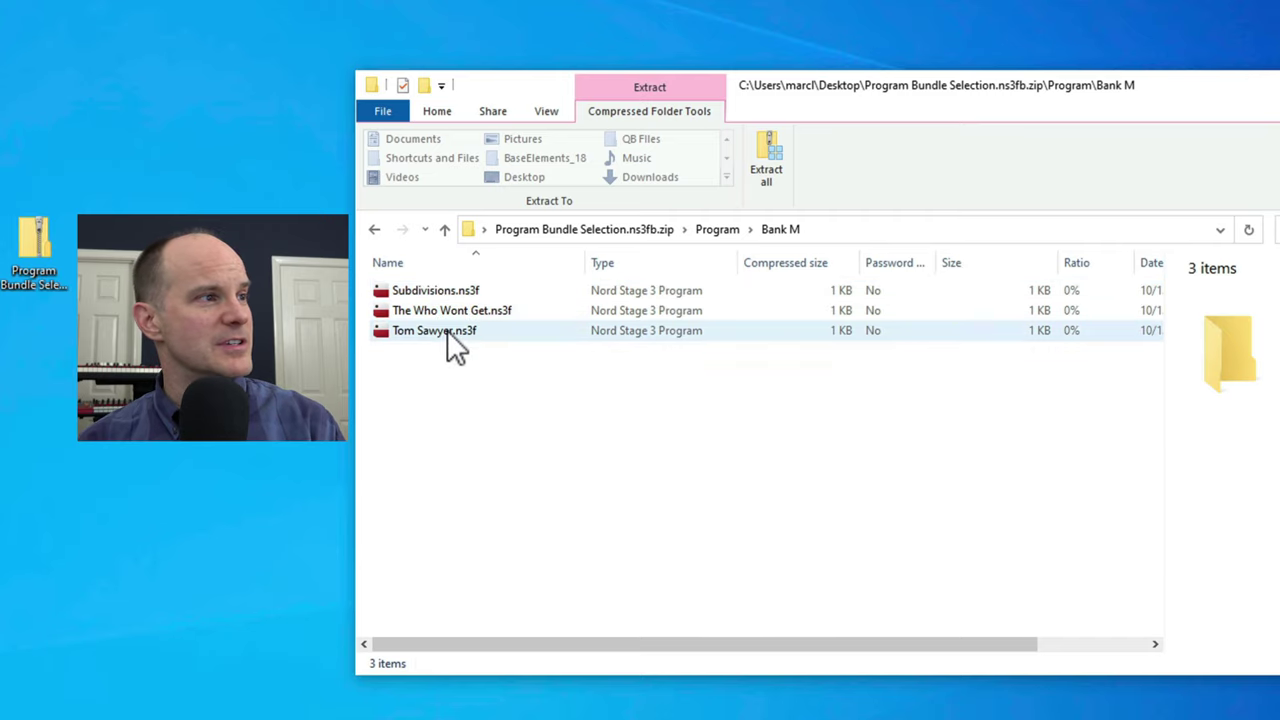
pyautogui.hotkey('alt', 'Left')
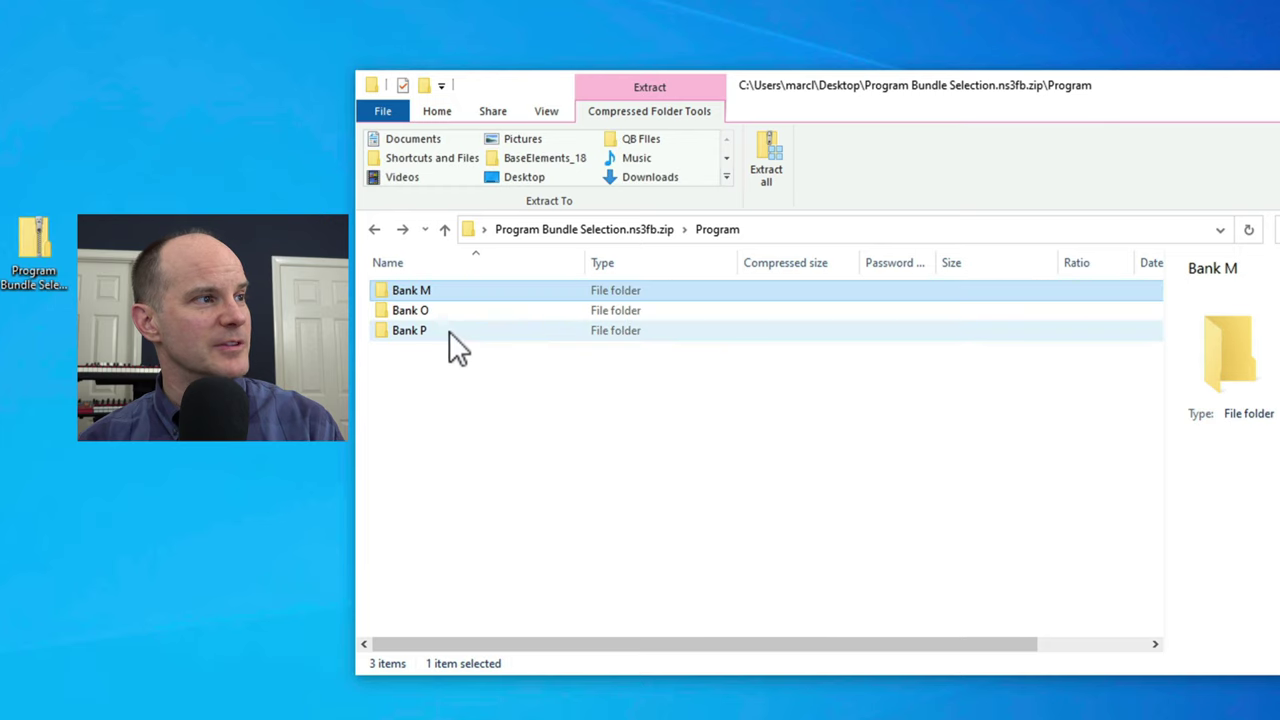
pyautogui.doubleClick(435, 311)
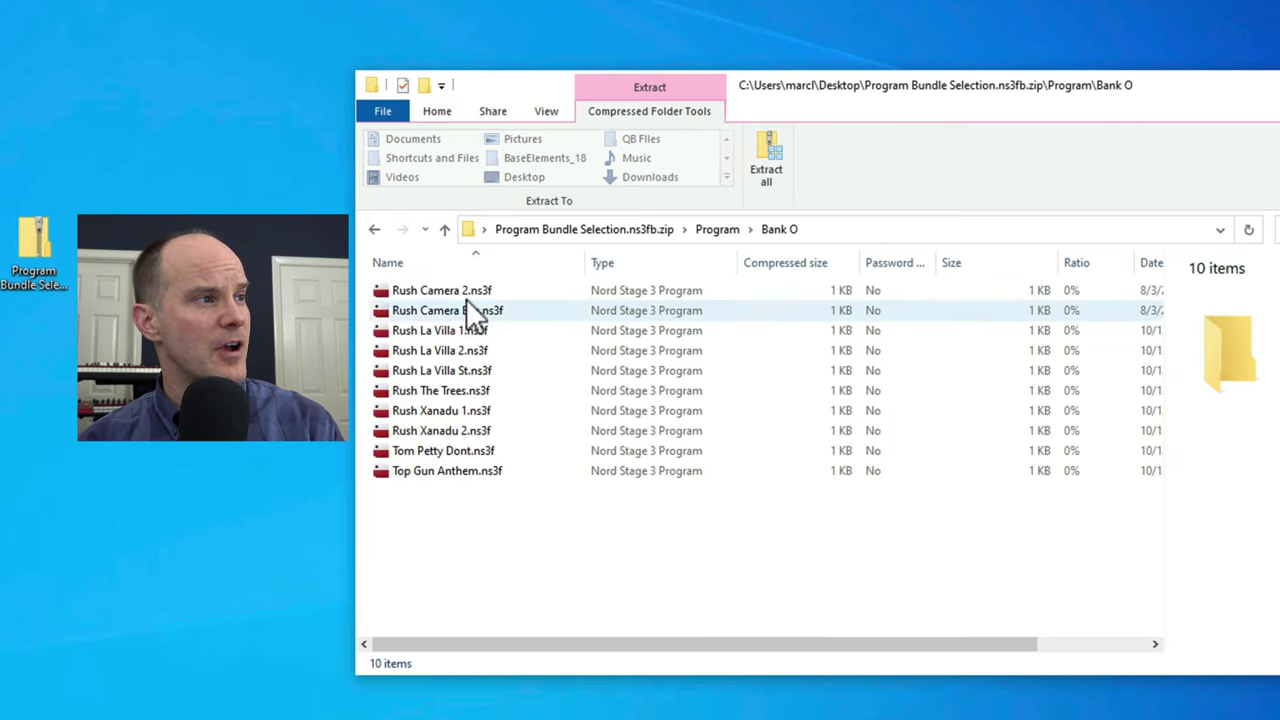
pyautogui.hotkey('alt', 'Left')
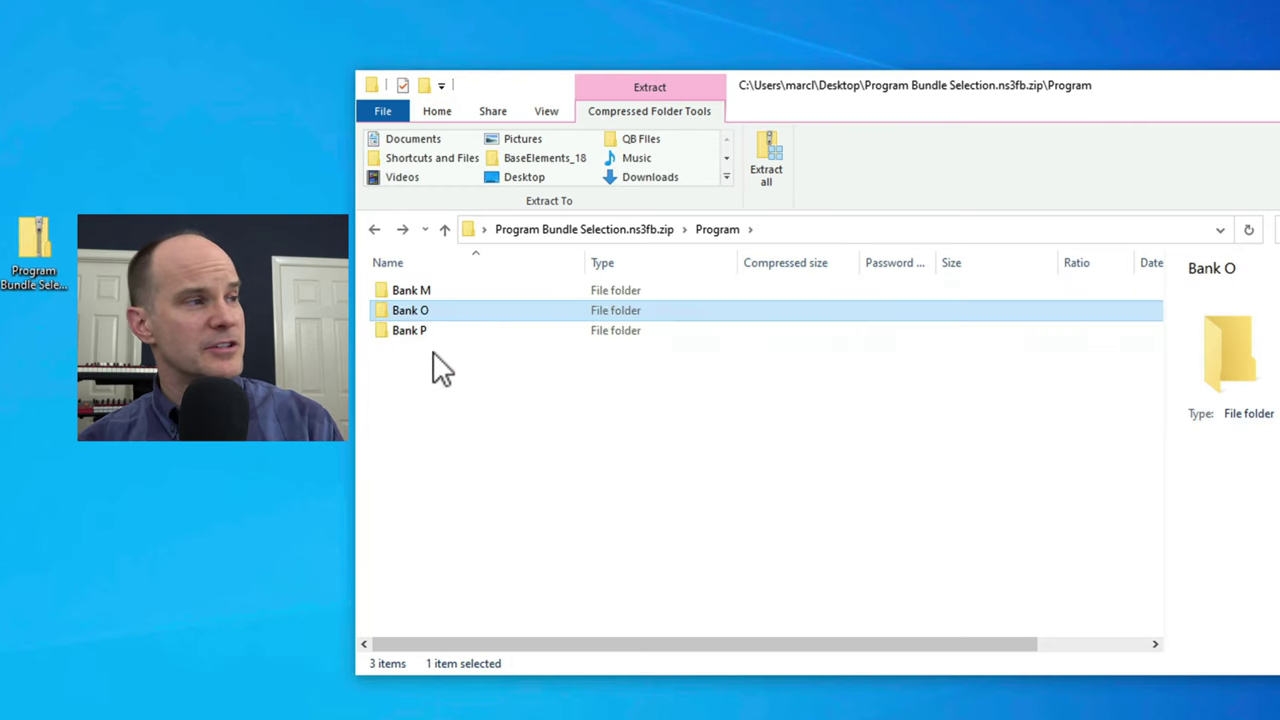
pyautogui.doubleClick(422, 330)
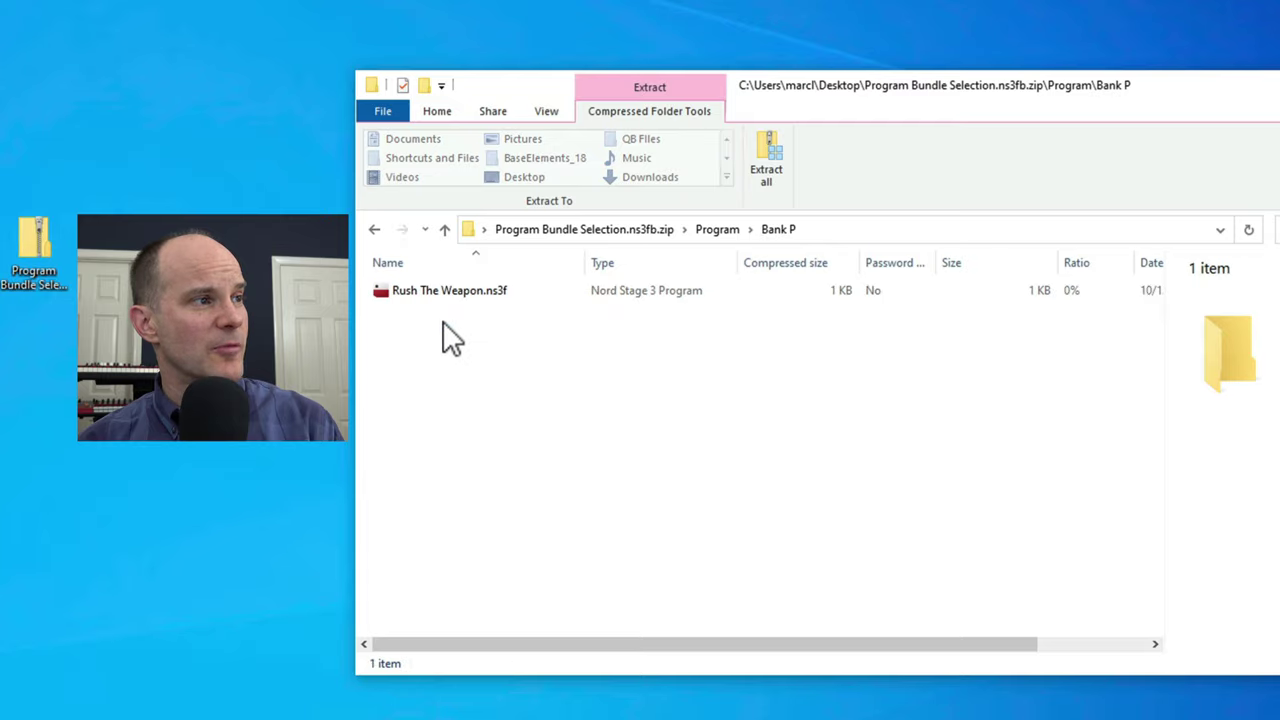
pyautogui.hotkey('alt', 'Left')
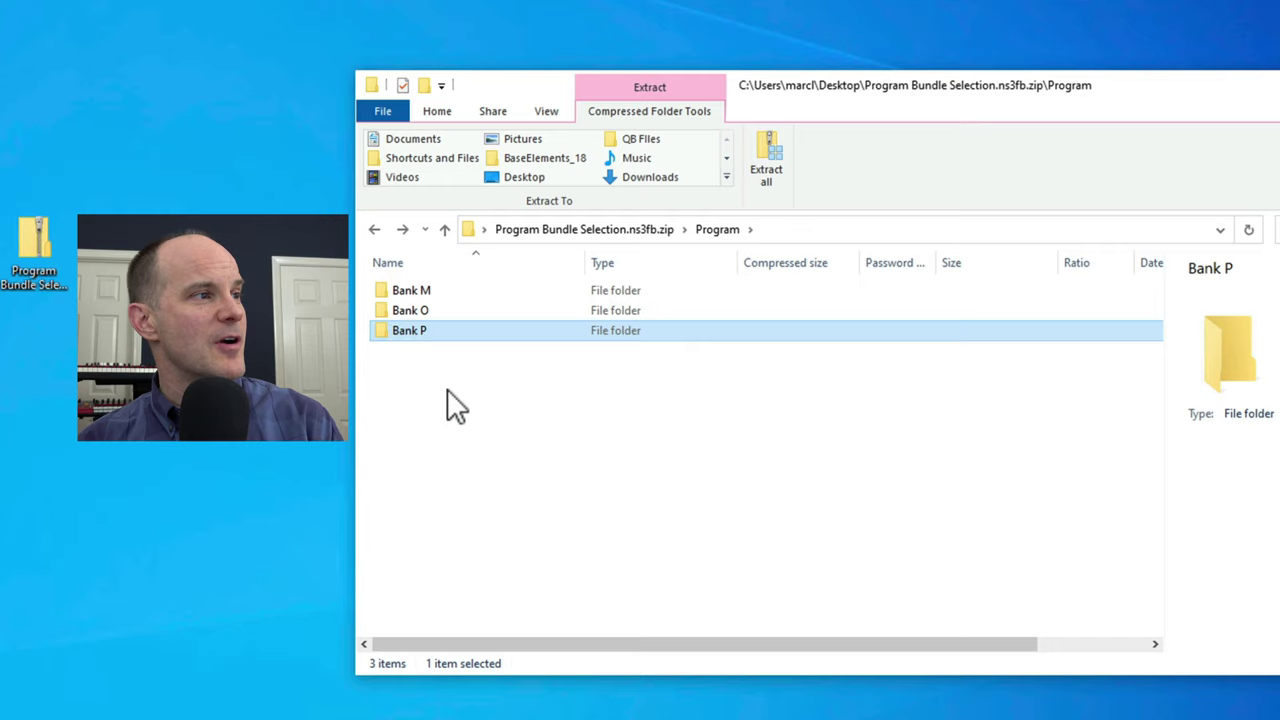
# Step: Open the archive's Samp Lib folder and its nested Samp Lib subfolder to examine the samples
pyautogui.hotkey('alt', 'Left')
pyautogui.doubleClick(440, 331)
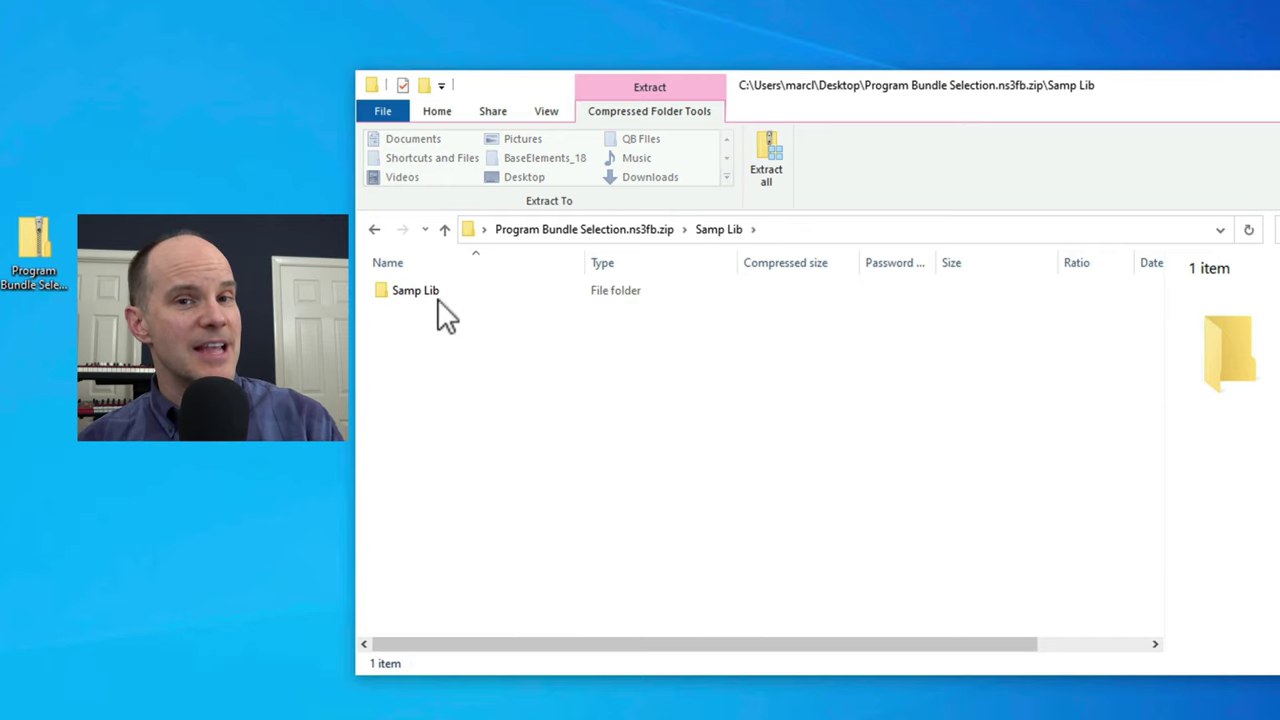
pyautogui.click(437, 291)
pyautogui.doubleClick(437, 290)
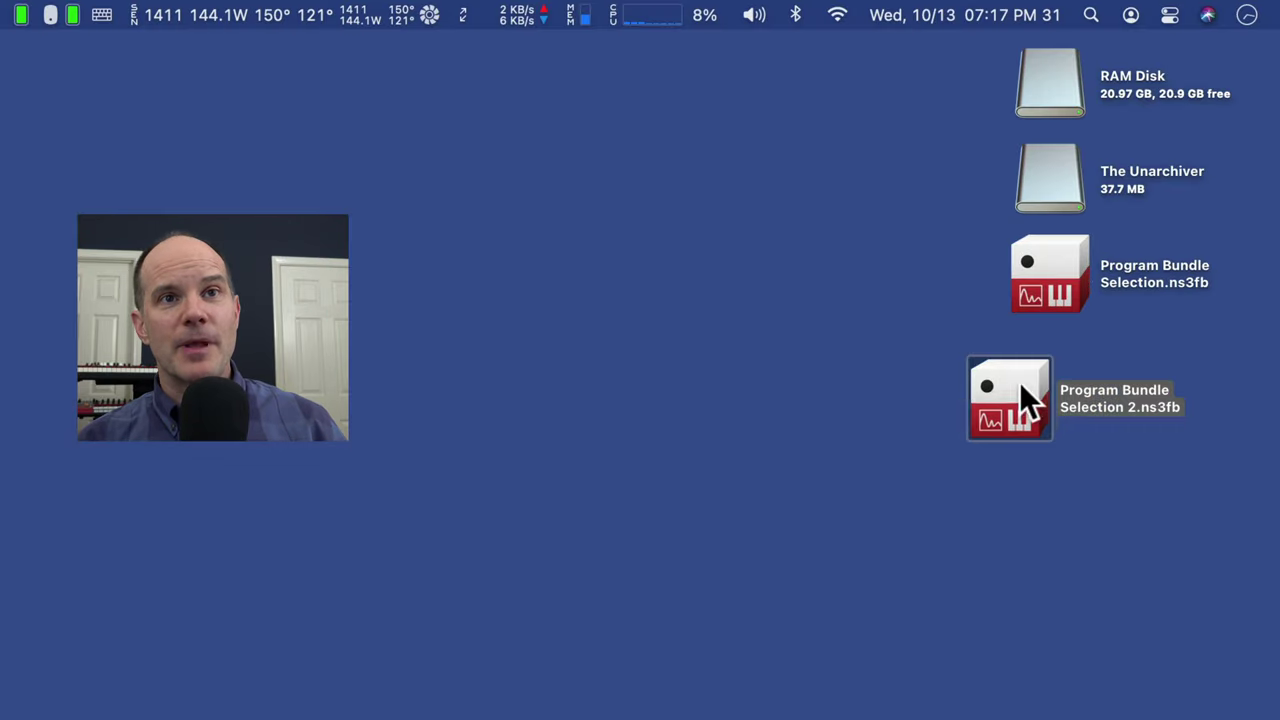
# Step: On the Mac desktop, move the Program Bundle Selection 2.ns3fb copy aside and append .zip to its name, accepting the new extension
pyautogui.moveTo(1019, 382); pyautogui.dragTo(893, 396)
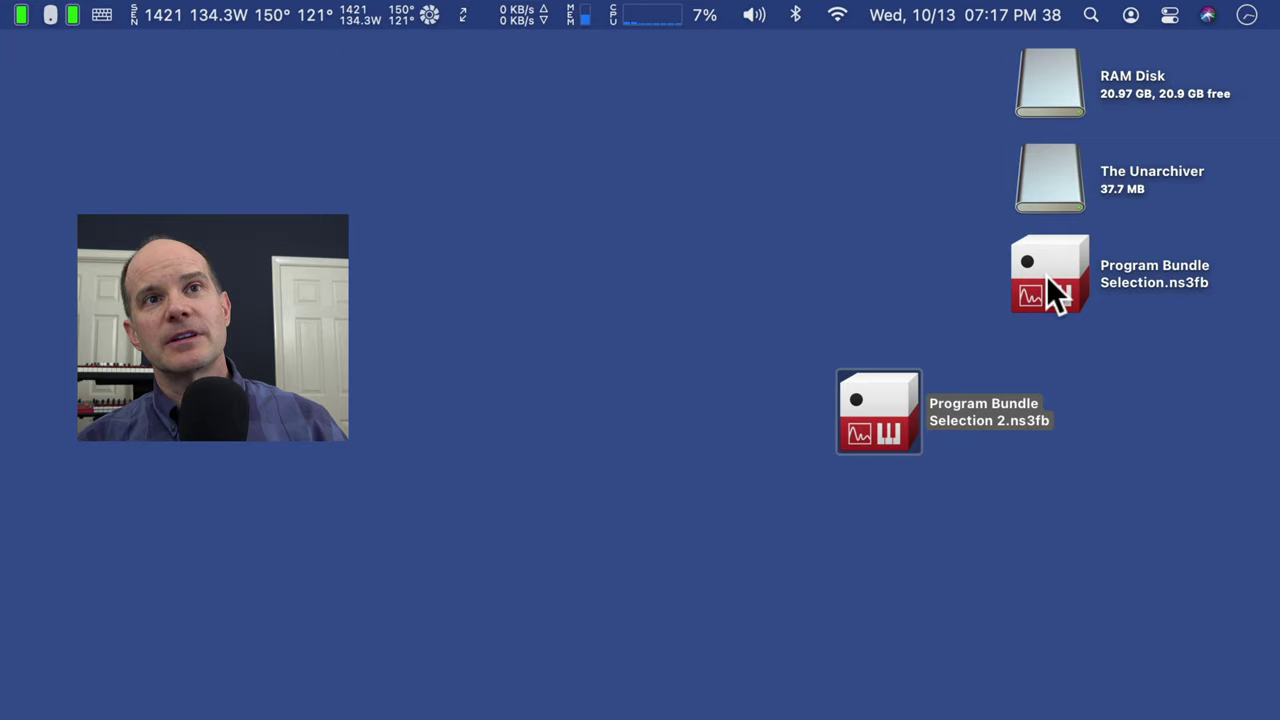
pyautogui.moveTo(889, 405); pyautogui.dragTo(746, 461)
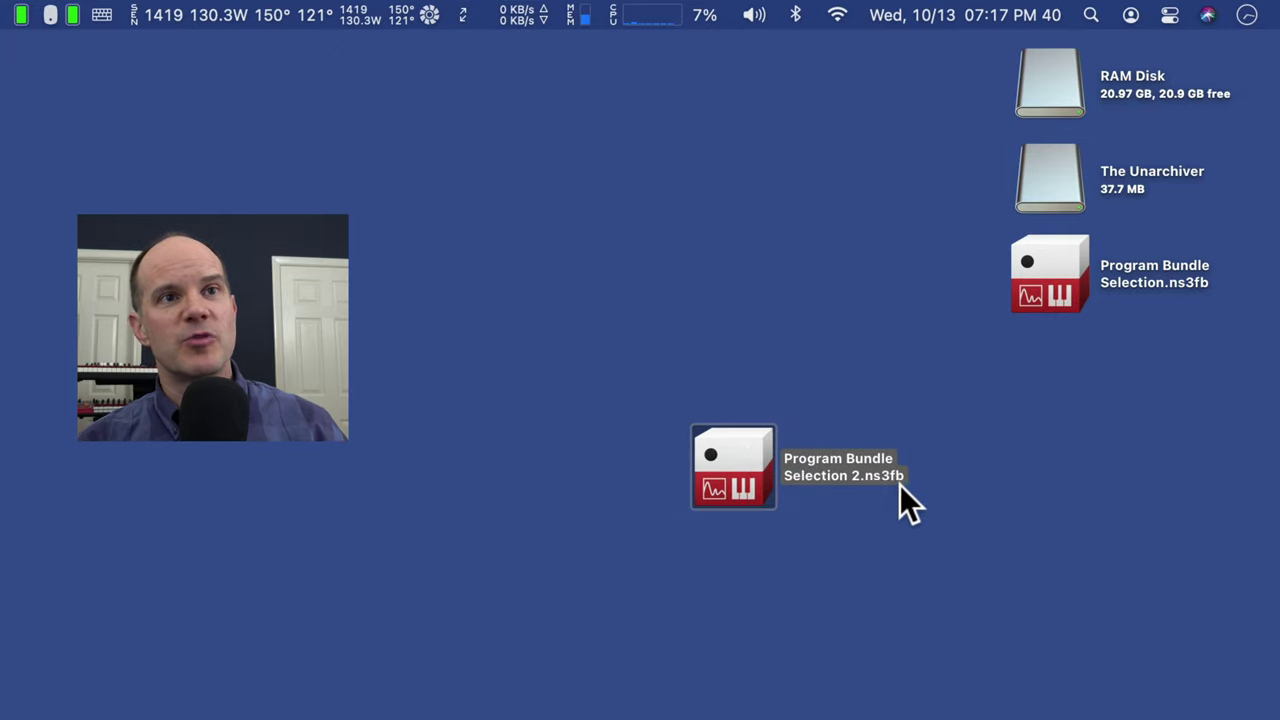
pyautogui.click(899, 486)
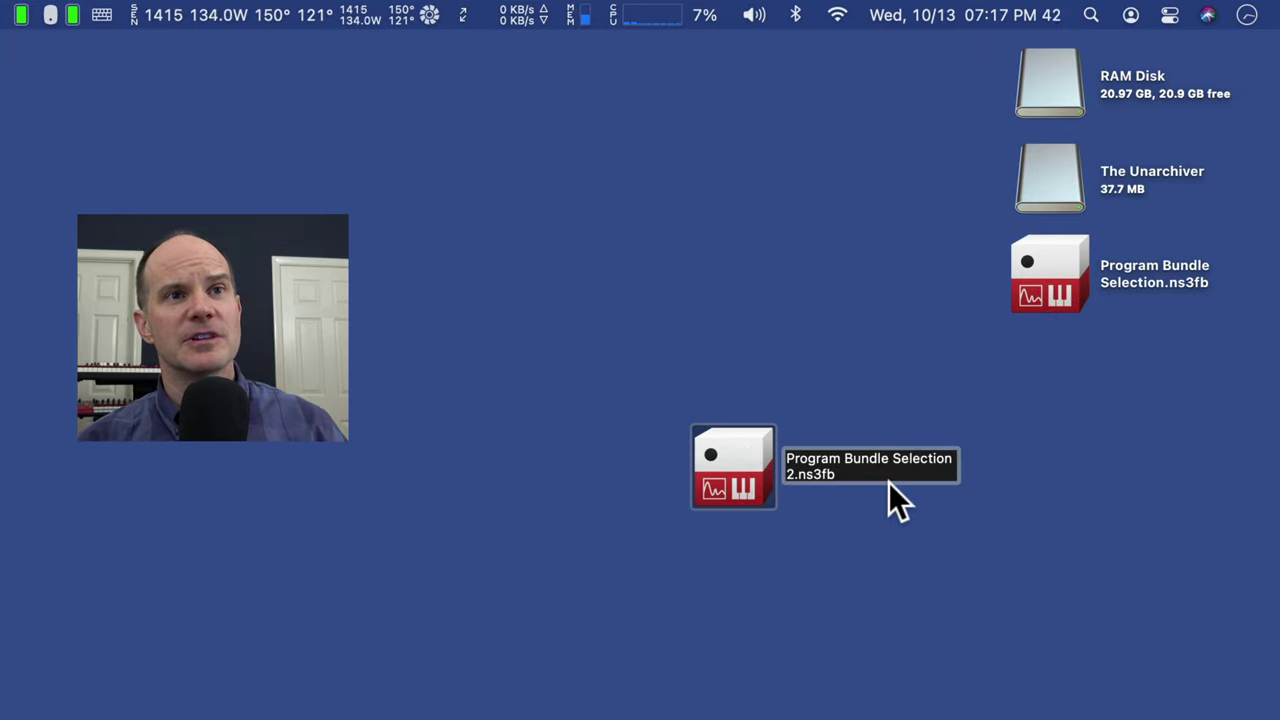
pyautogui.write('.')
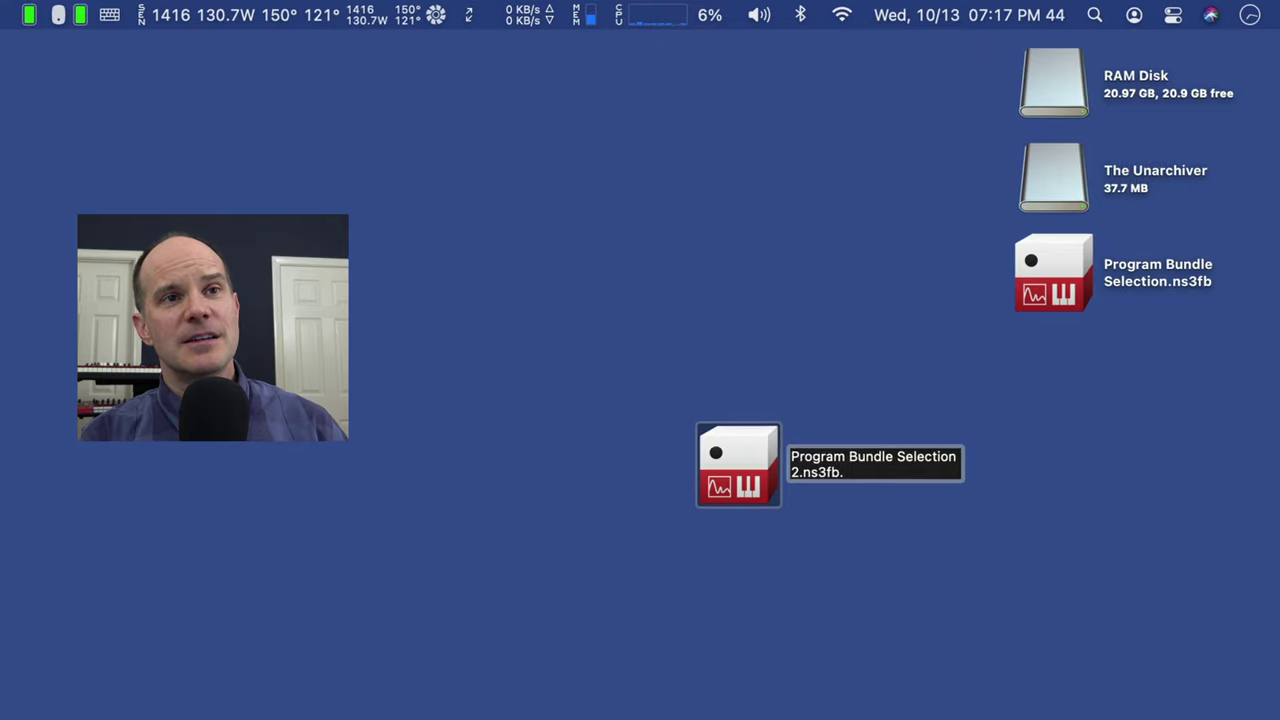
pyautogui.write('z')
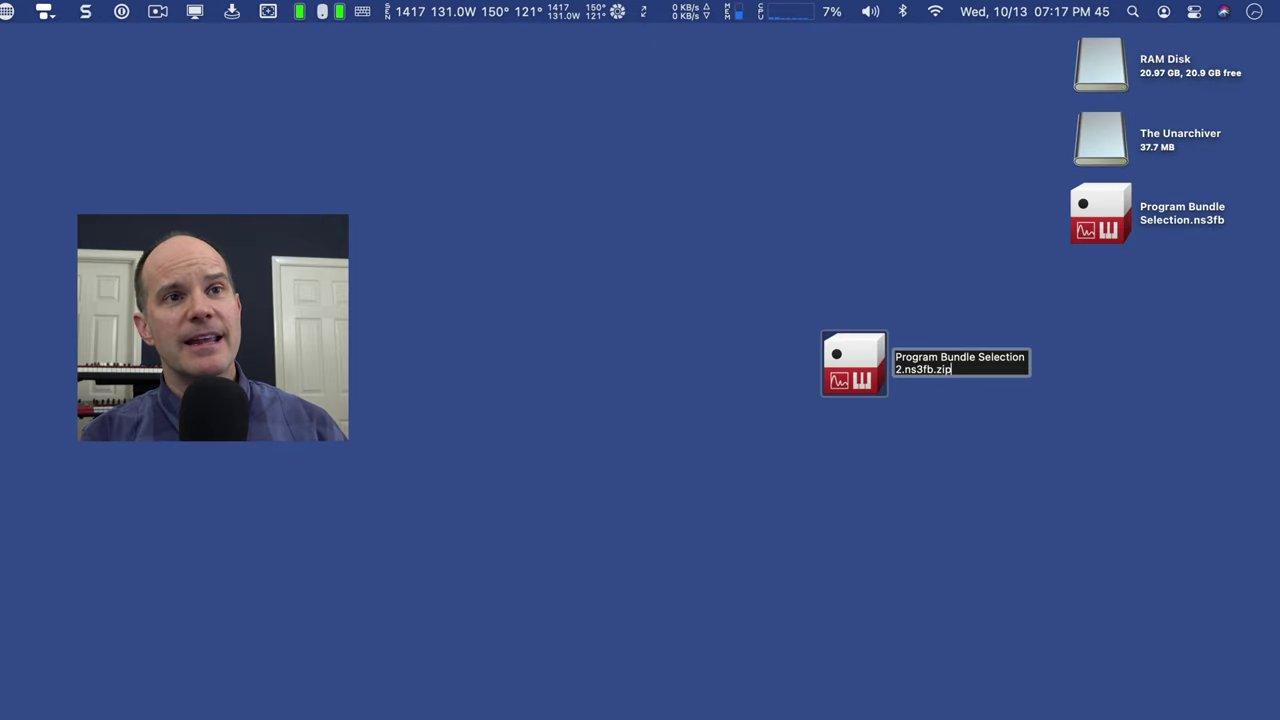
pyautogui.write('ip')
pyautogui.press('Return')
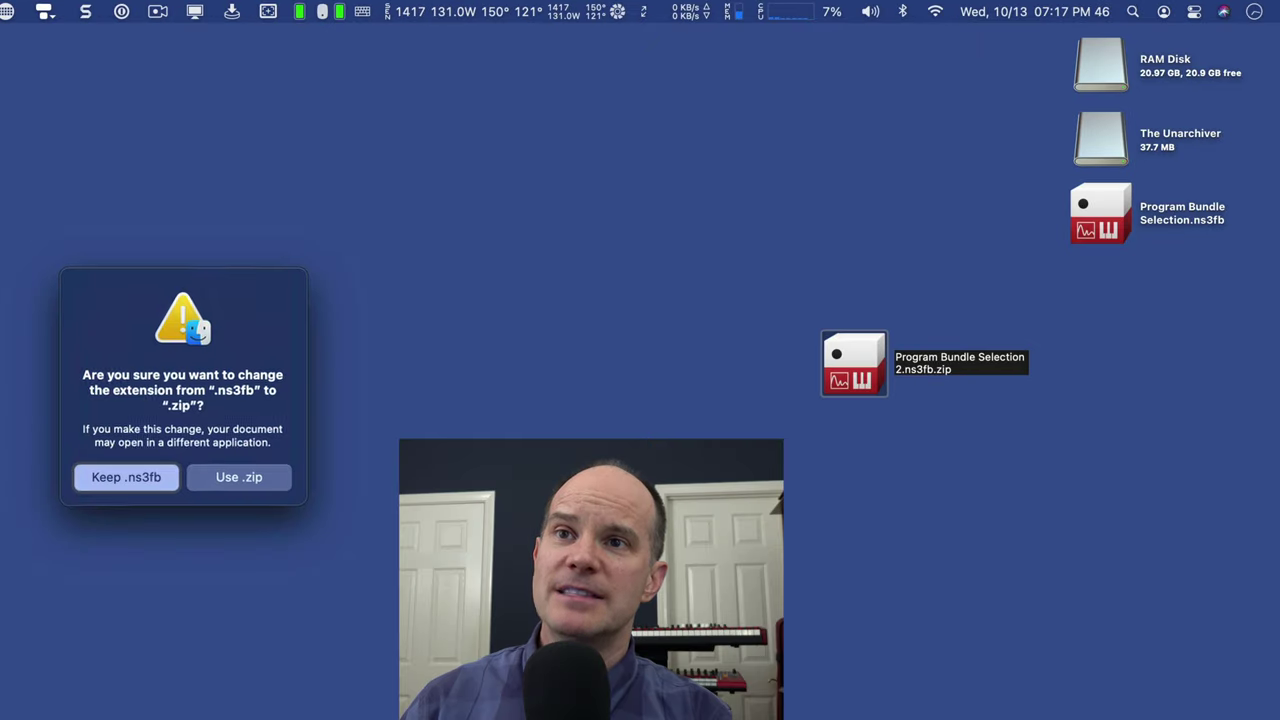
pyautogui.click(239, 477)
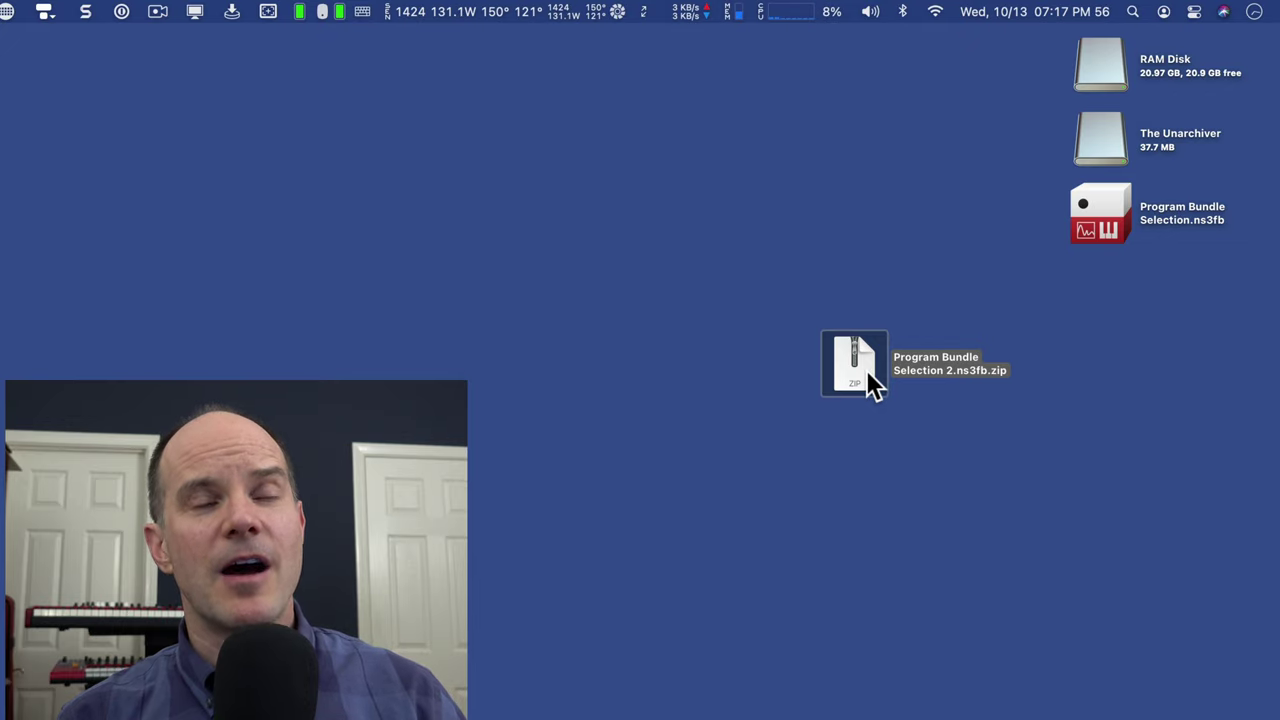
# Step: Try to expand Program Bundle Selection 2.ns3fb.zip with Archive Utility and dismiss the resulting message
pyautogui.doubleClick(866, 369)
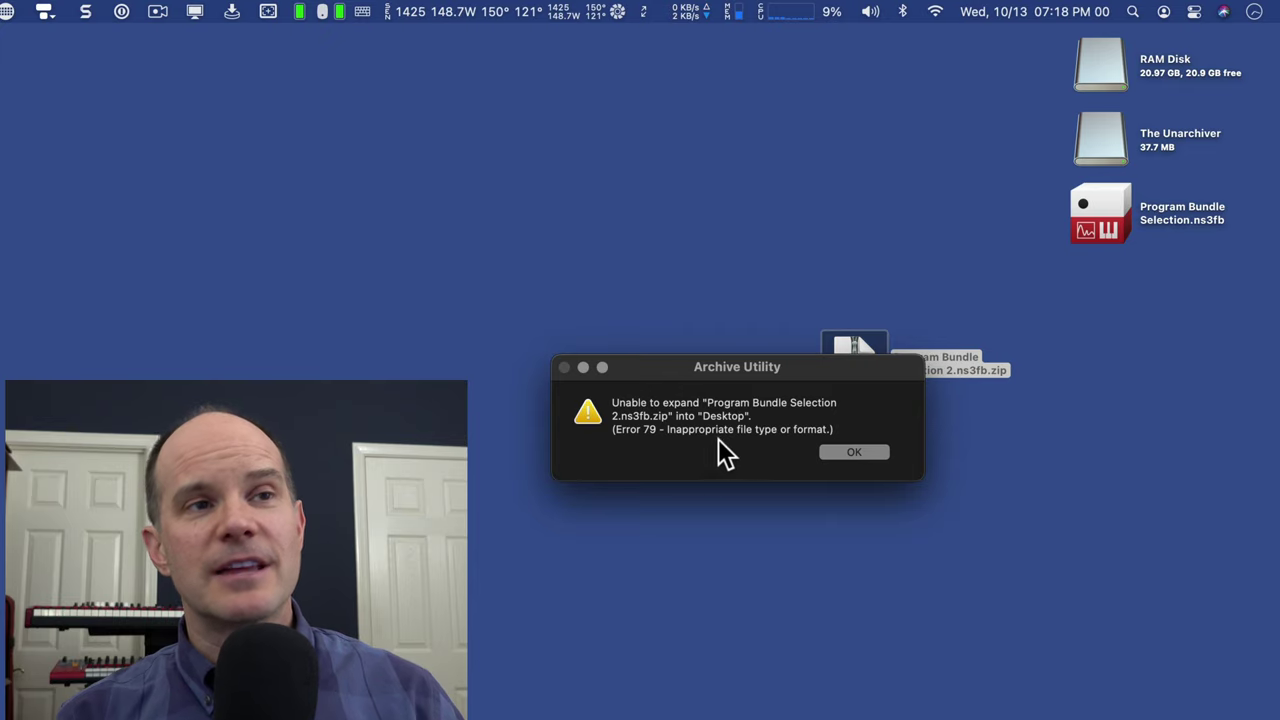
pyautogui.click(853, 452)
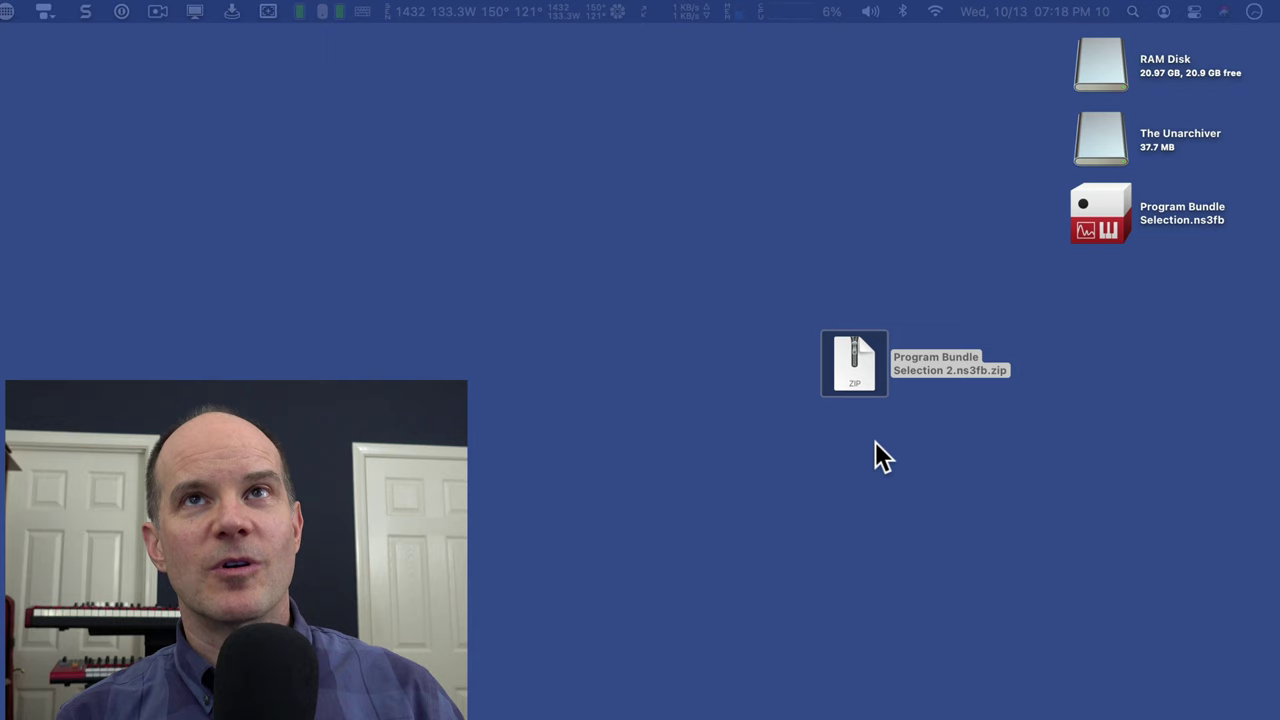
# Step: Extract Program Bundle Selection 2.ns3fb.zip with The Unarchiver 4.3.3 and place the resulting folder beneath the zip file on the desktop
pyautogui.click(877, 448)
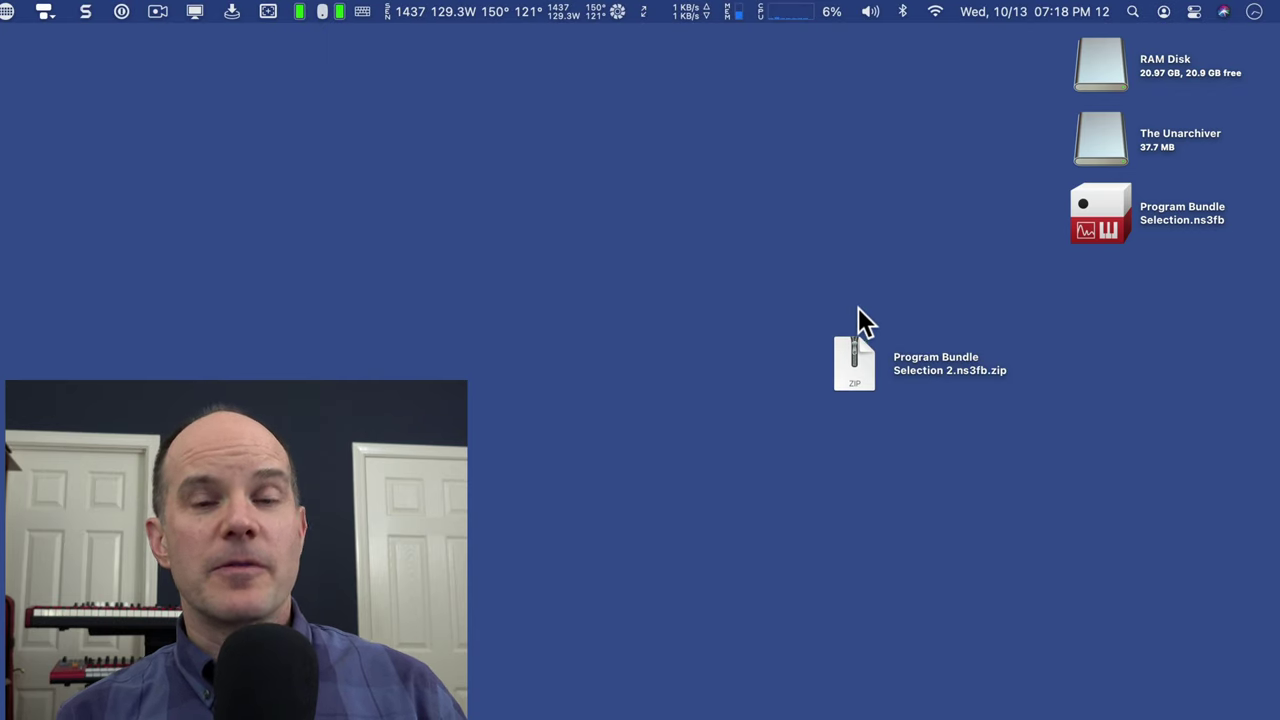
pyautogui.rightClick(857, 343)
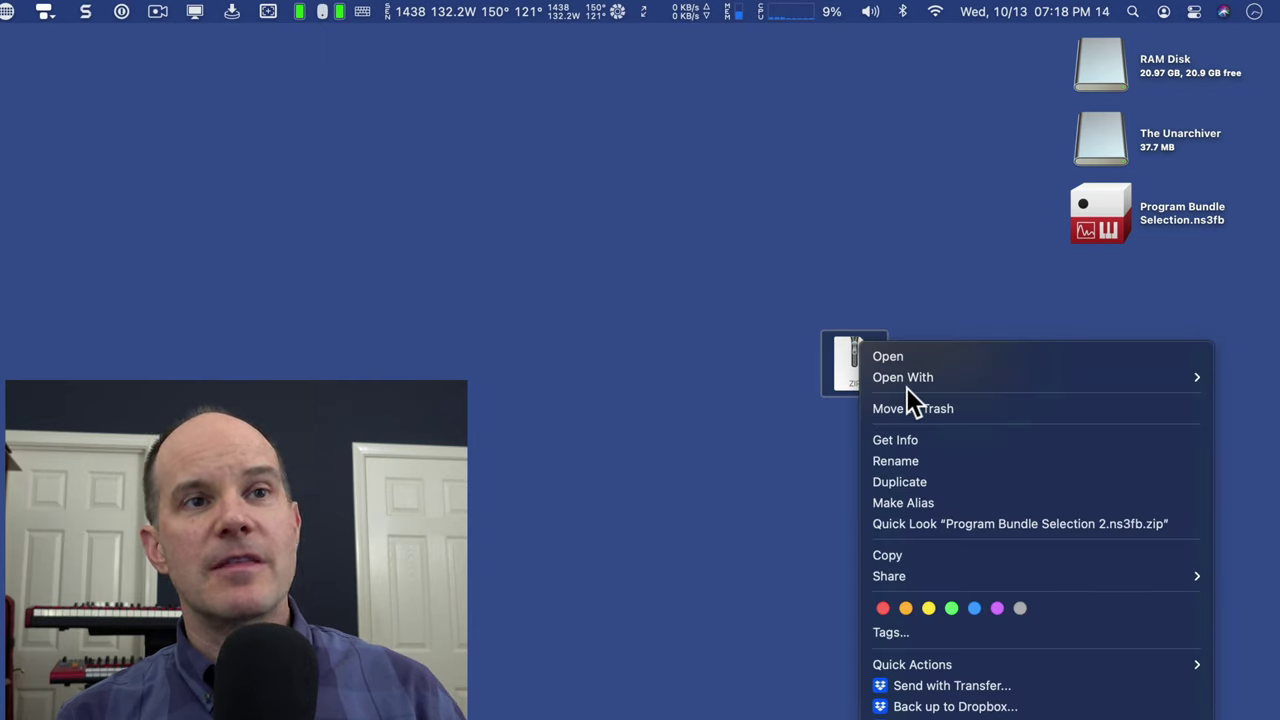
pyautogui.moveTo(907, 376)
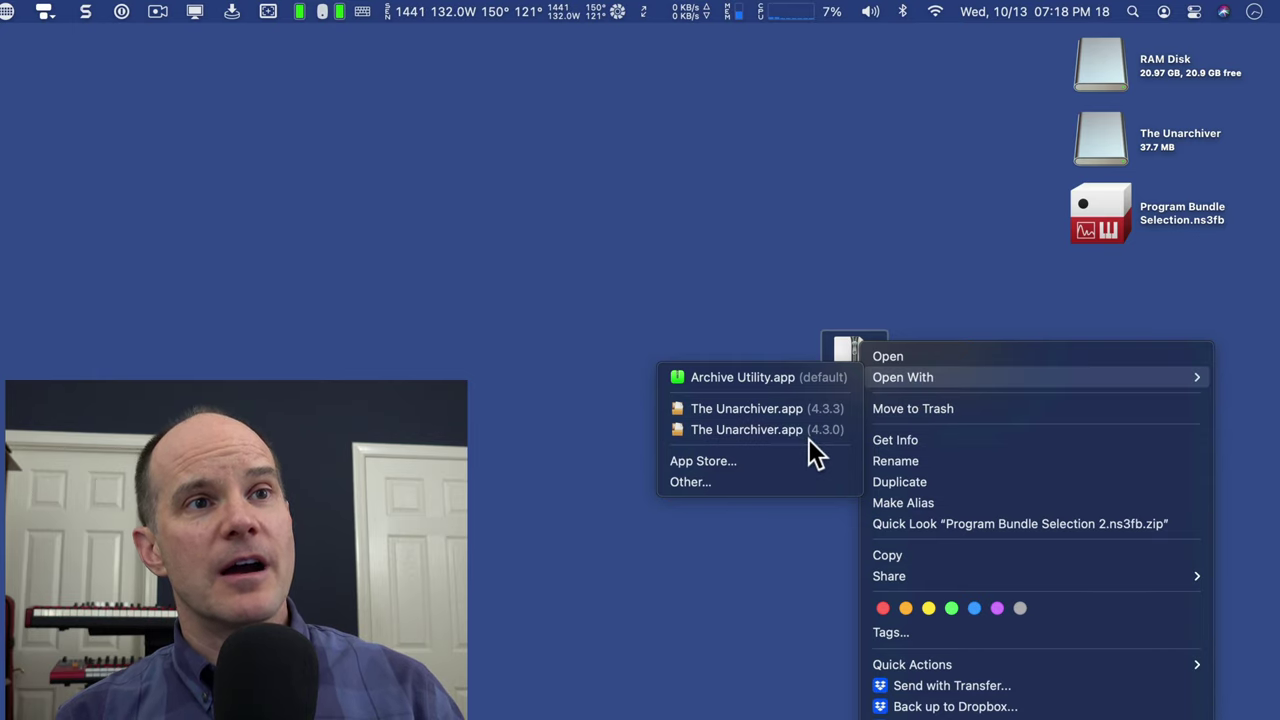
pyautogui.click(795, 410)
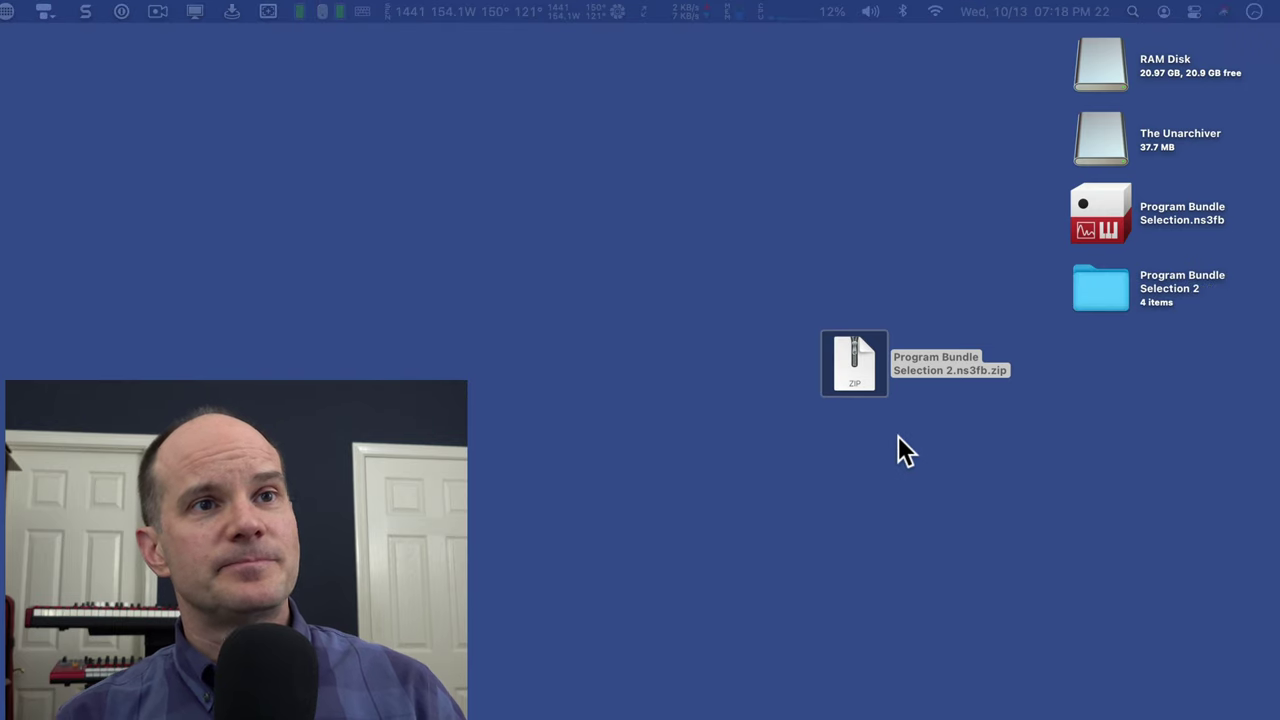
pyautogui.moveTo(1062, 316); pyautogui.dragTo(875, 440)
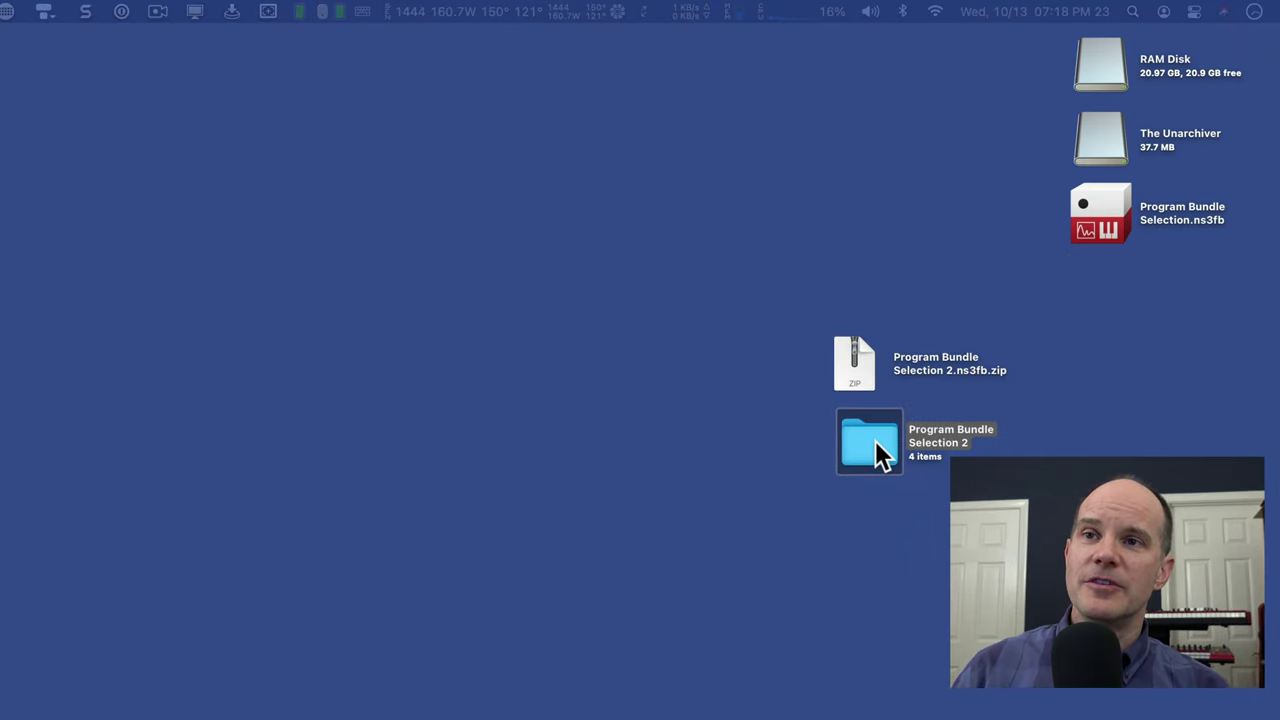
# Step: Open the extracted Program Bundle Selection 2 folder and expand its Piano subfolder
pyautogui.doubleClick(875, 440)
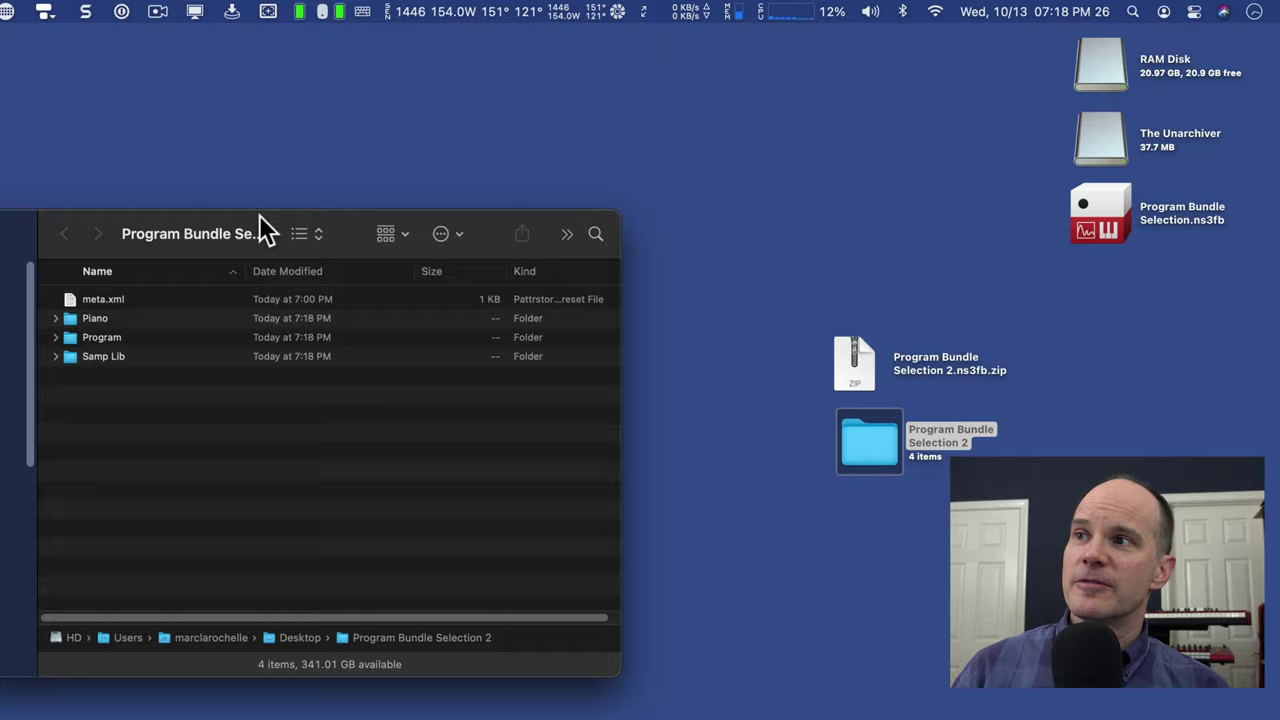
pyautogui.moveTo(257, 223); pyautogui.dragTo(431, 422)
pyautogui.click(243, 486)
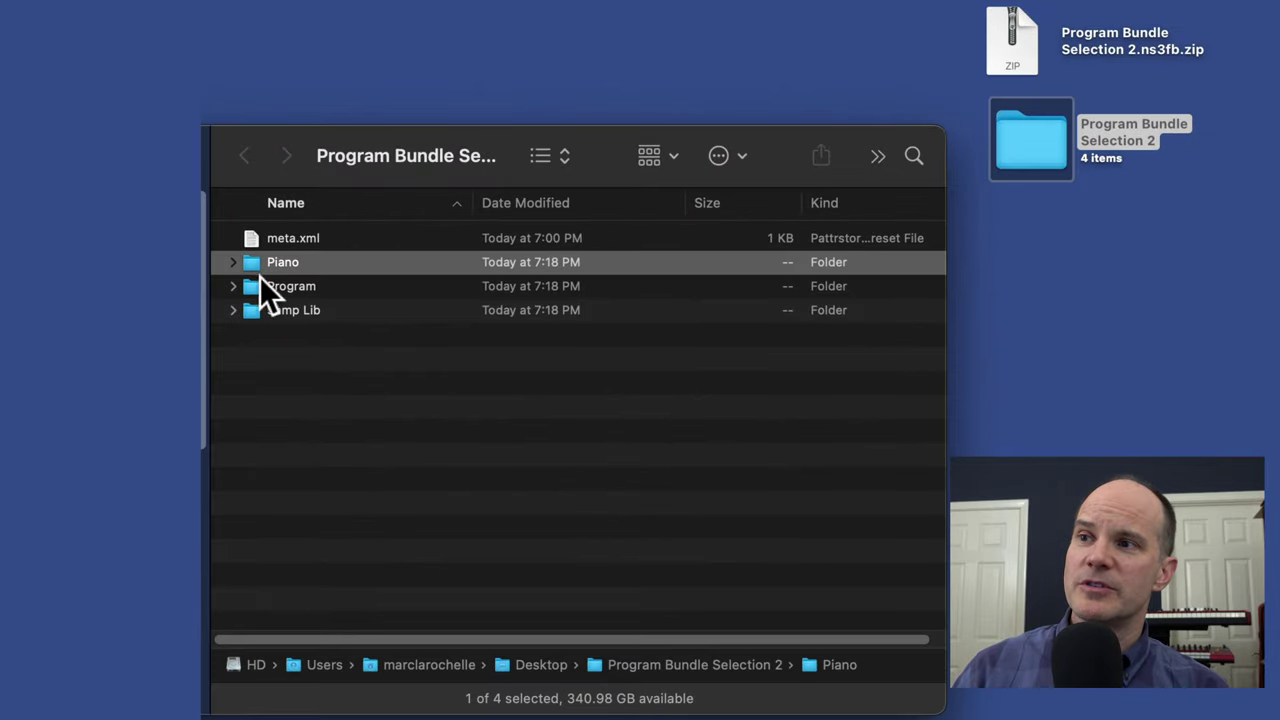
pyautogui.click(257, 285)
pyautogui.click(232, 262)
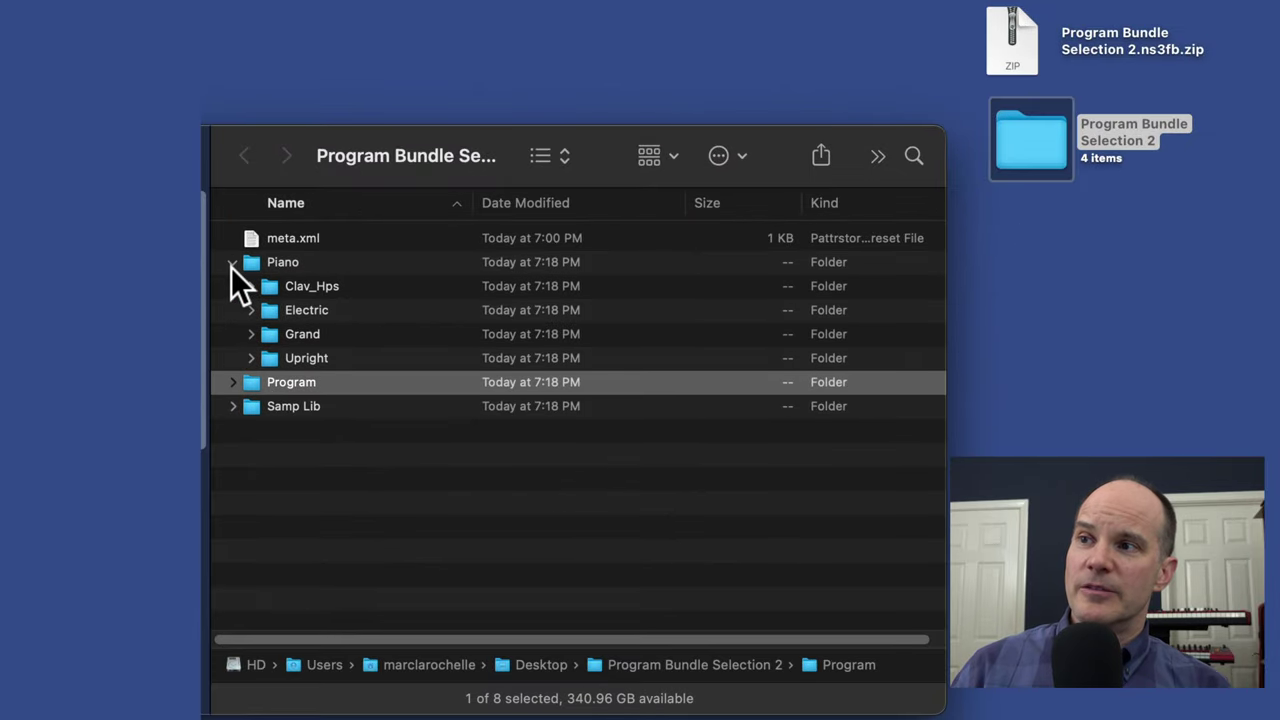
# Step: Expand the Program folder and both levels of the Samp Lib folder to examine the banks and sample files
pyautogui.click(232, 382)
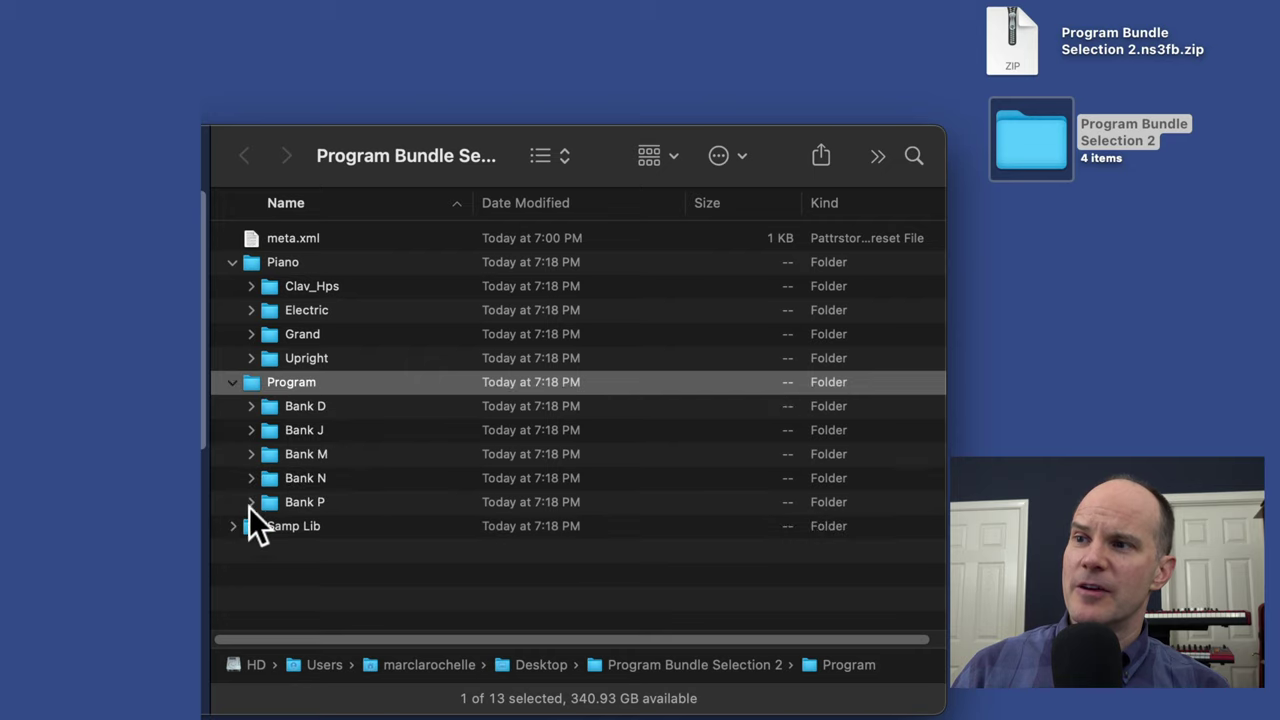
pyautogui.click(232, 526)
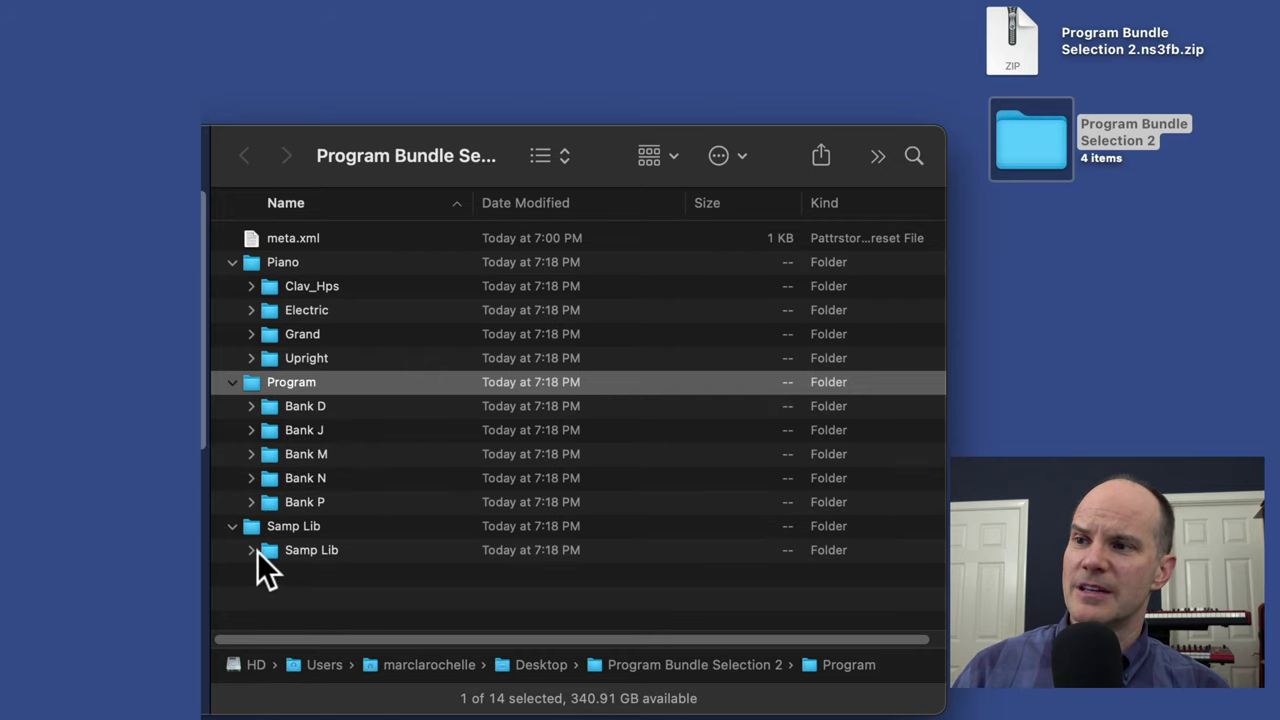
pyautogui.click(251, 550)
pyautogui.scroll(-2, 390, 565)
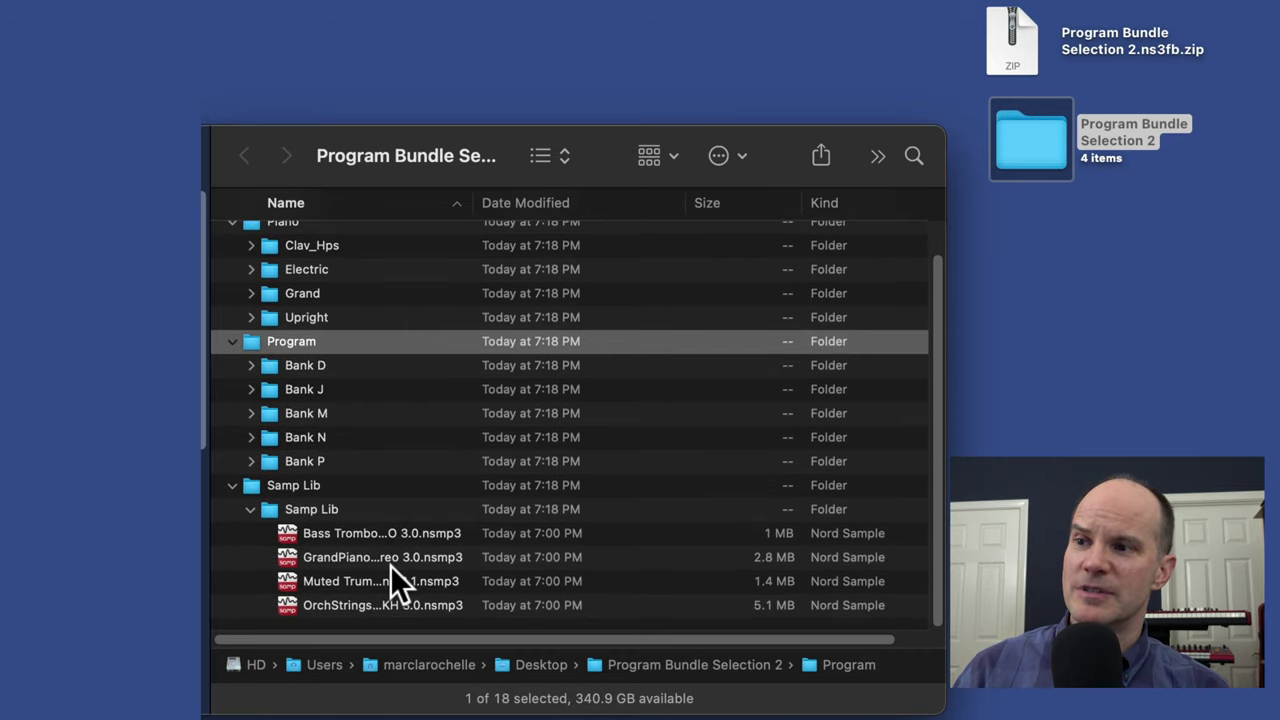
pyautogui.scroll(2, 410, 440)
# Step: Collapse the Program folder, select the Upright piano folder and close the folder window
pyautogui.press('Left')
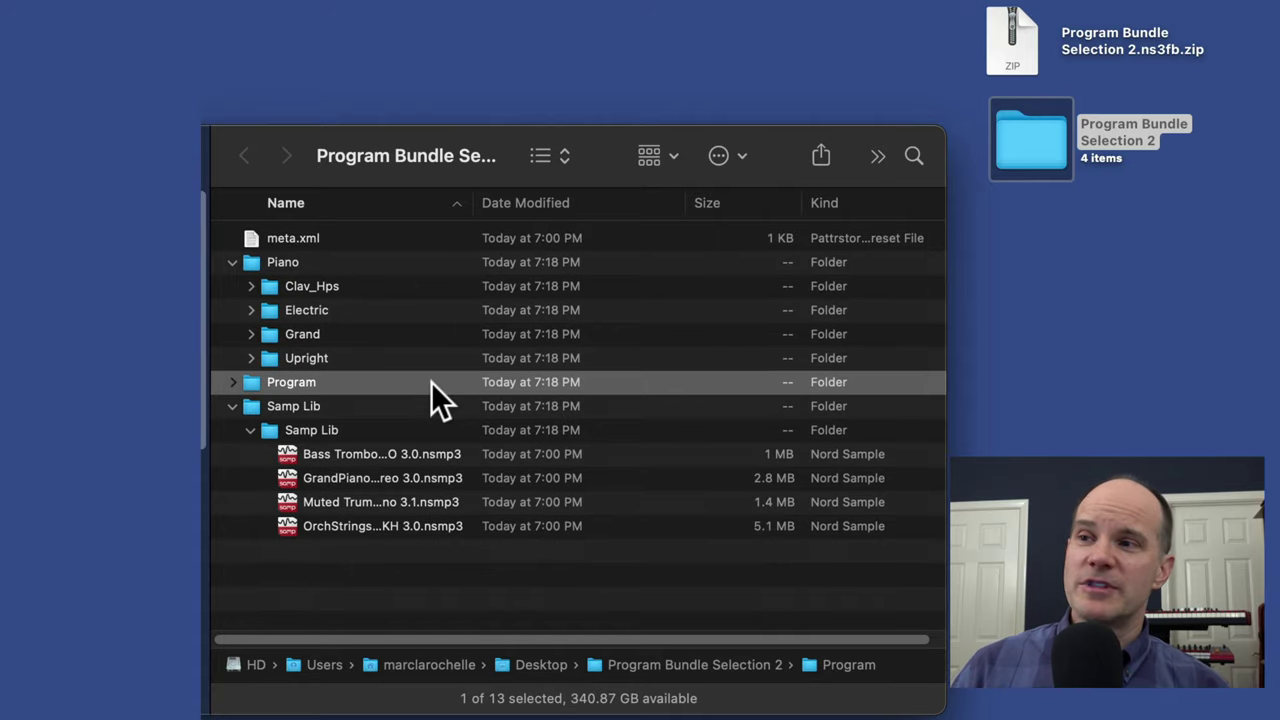
pyautogui.click(442, 363)
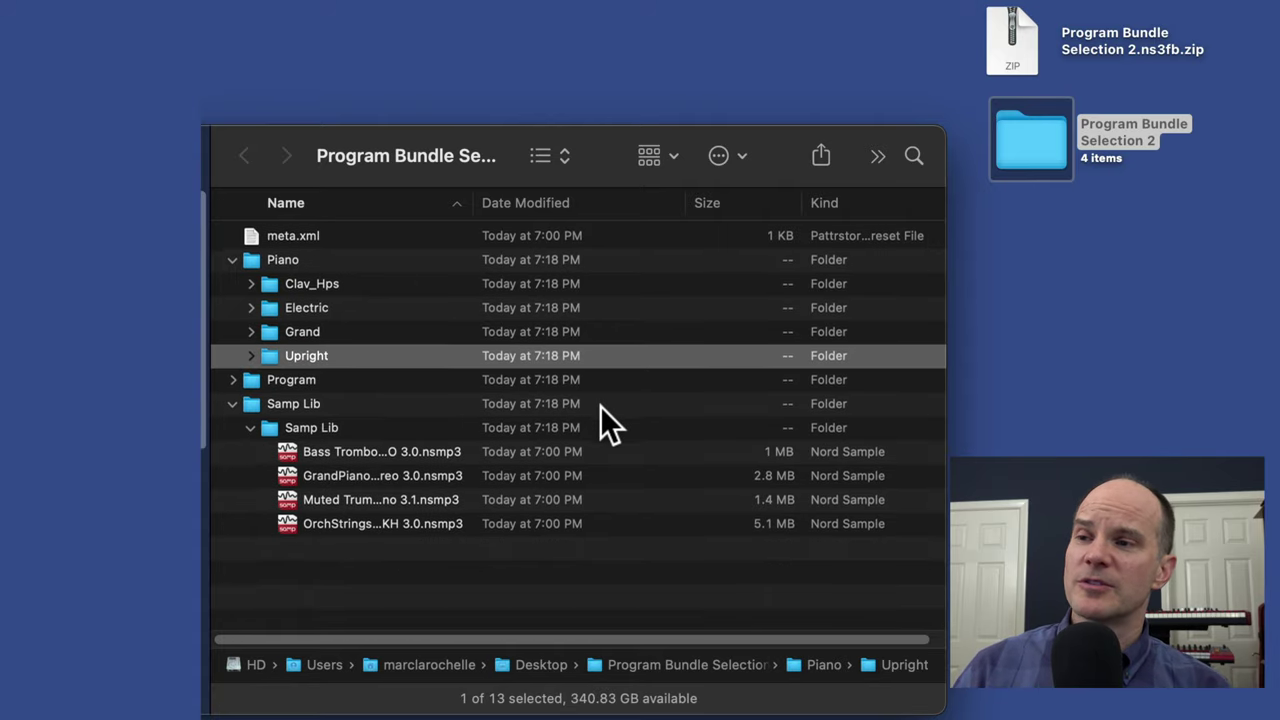
pyautogui.press('super+w')
pyautogui.moveTo(1003, 299); pyautogui.dragTo(1108, 294)
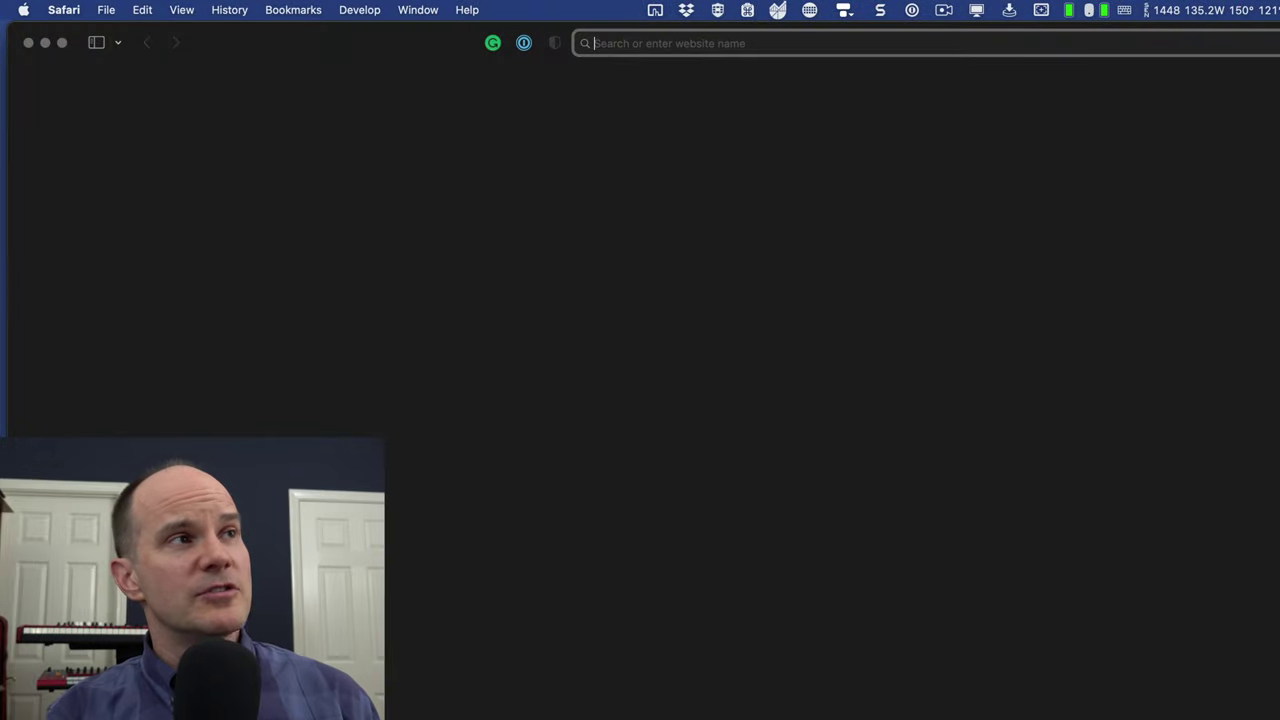
# Step: In Safari, search the web for "the unarchive for macos" and open the theunarchiver.com result
pyautogui.write('the u')
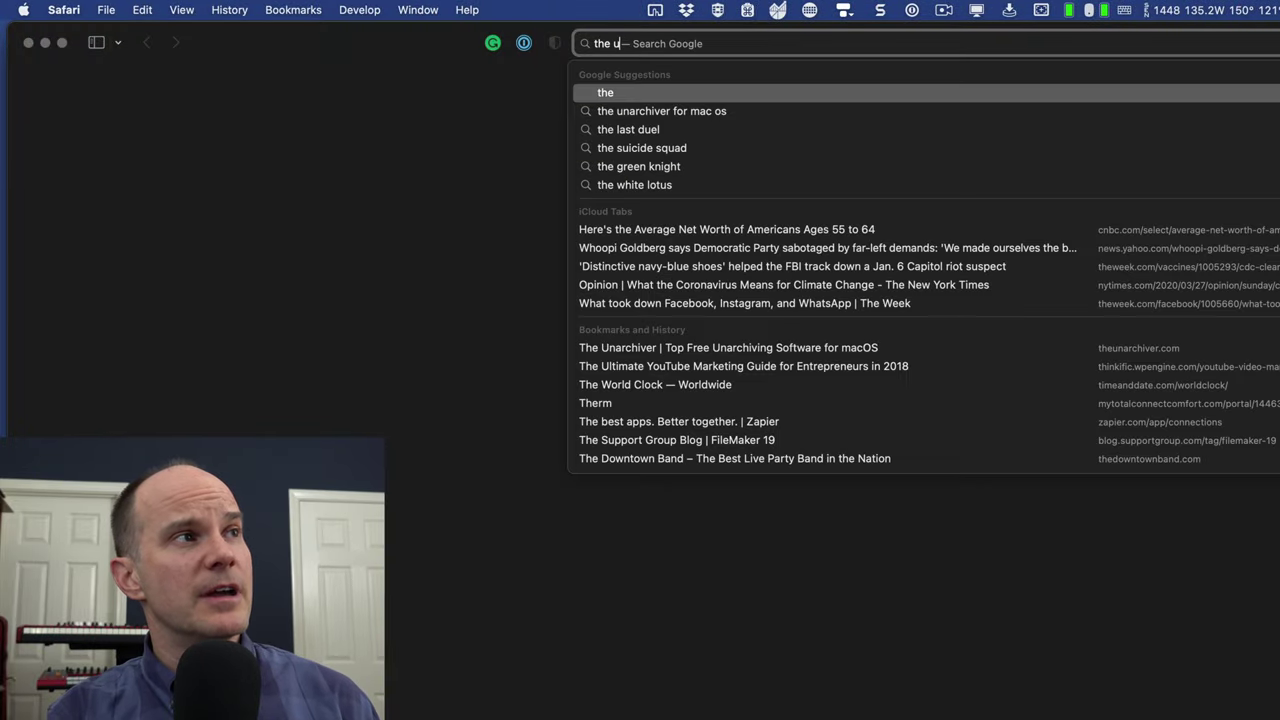
pyautogui.write('narchive')
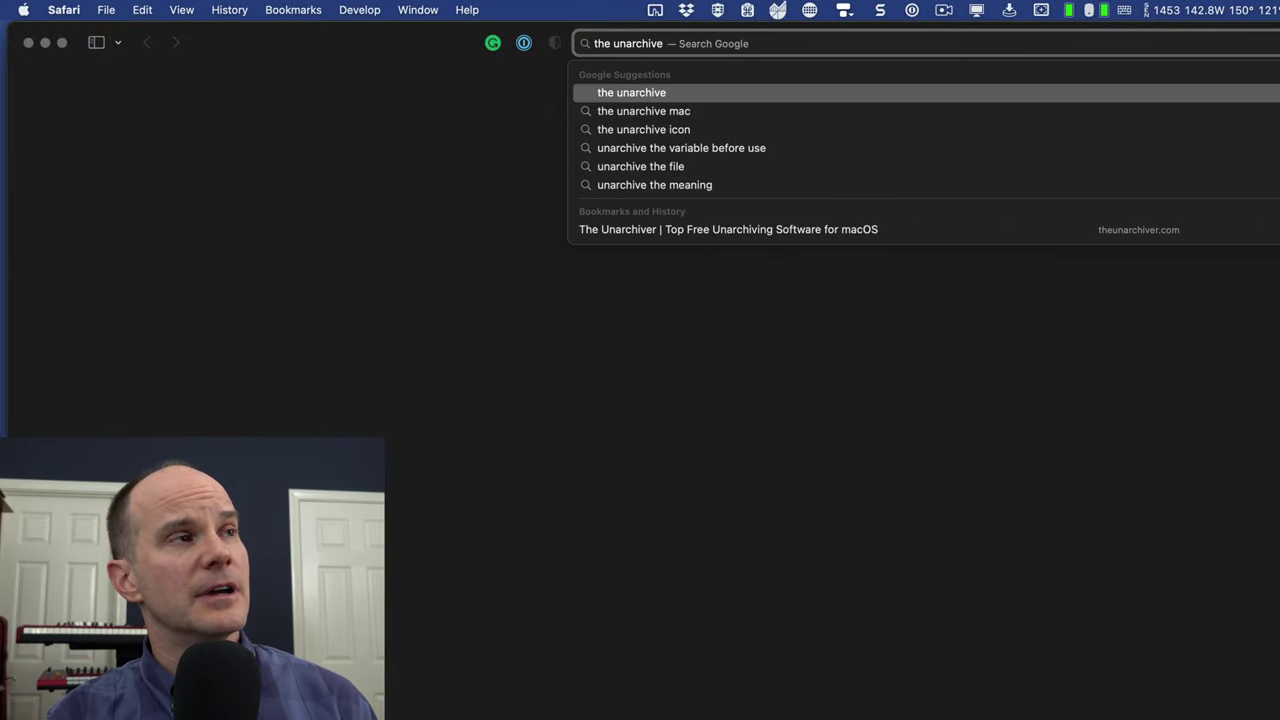
pyautogui.write(' for mac')
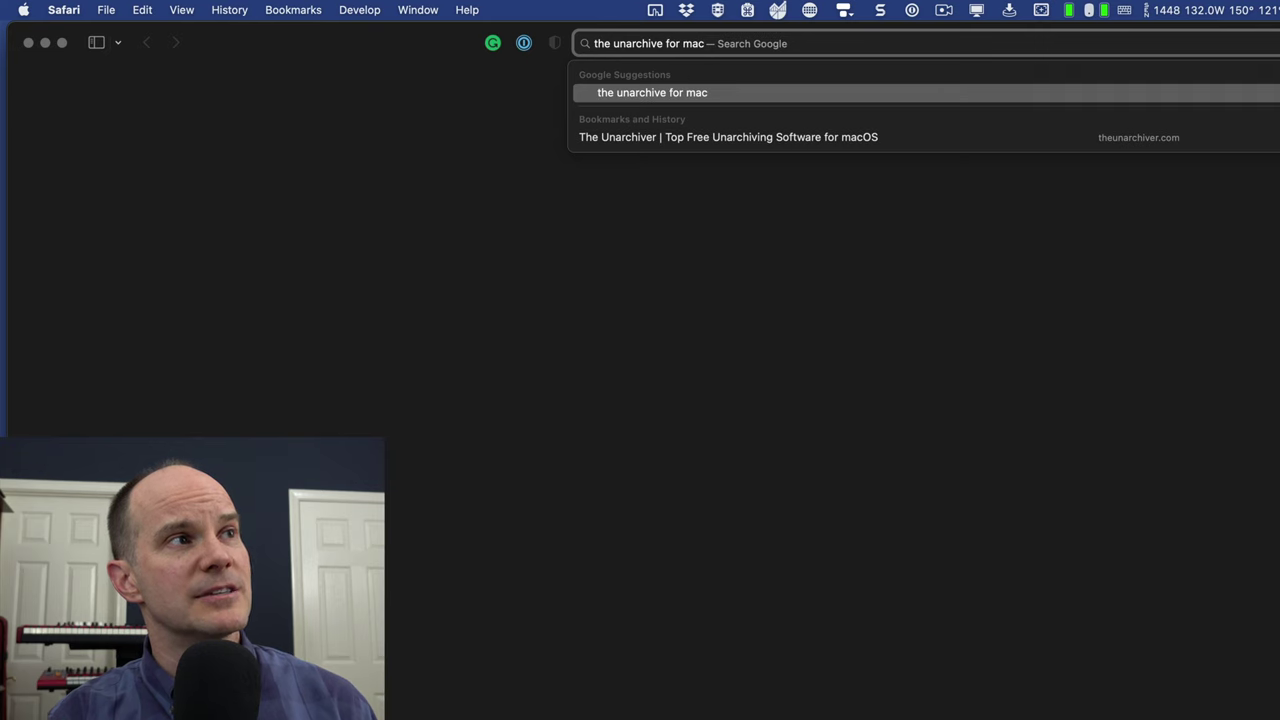
pyautogui.write('os')
pyautogui.press('Return')
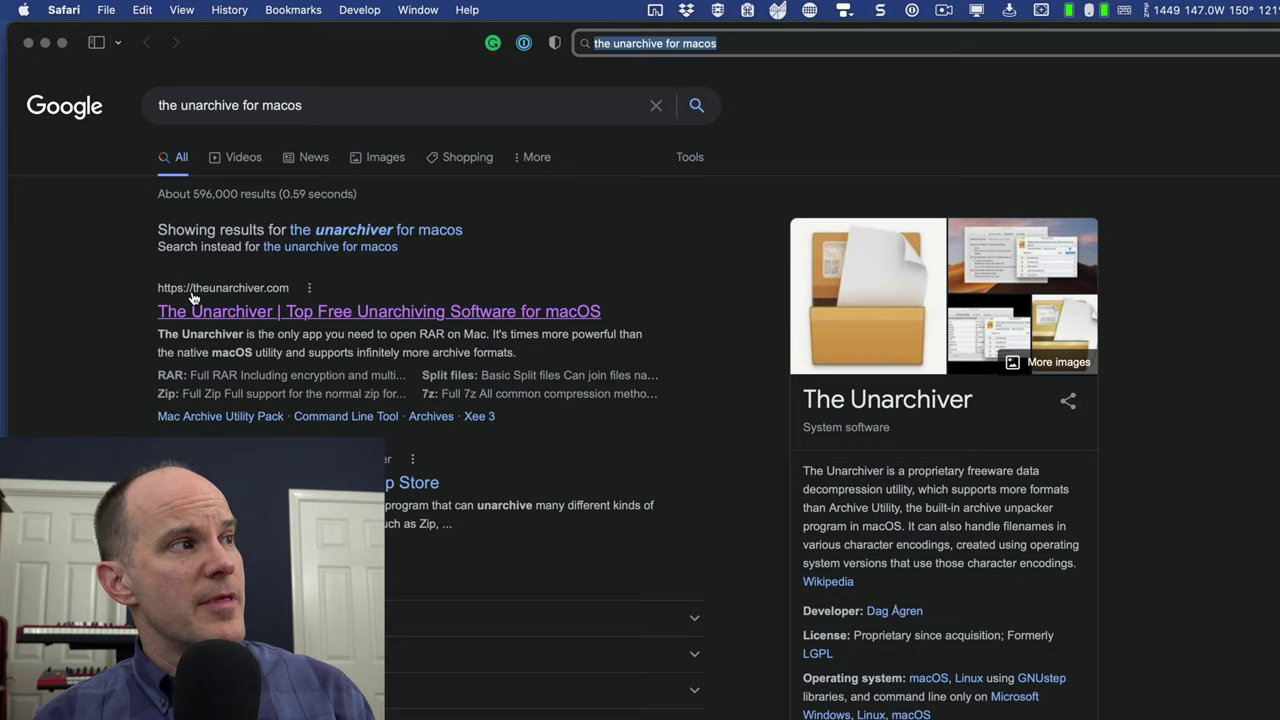
pyautogui.click(225, 314)
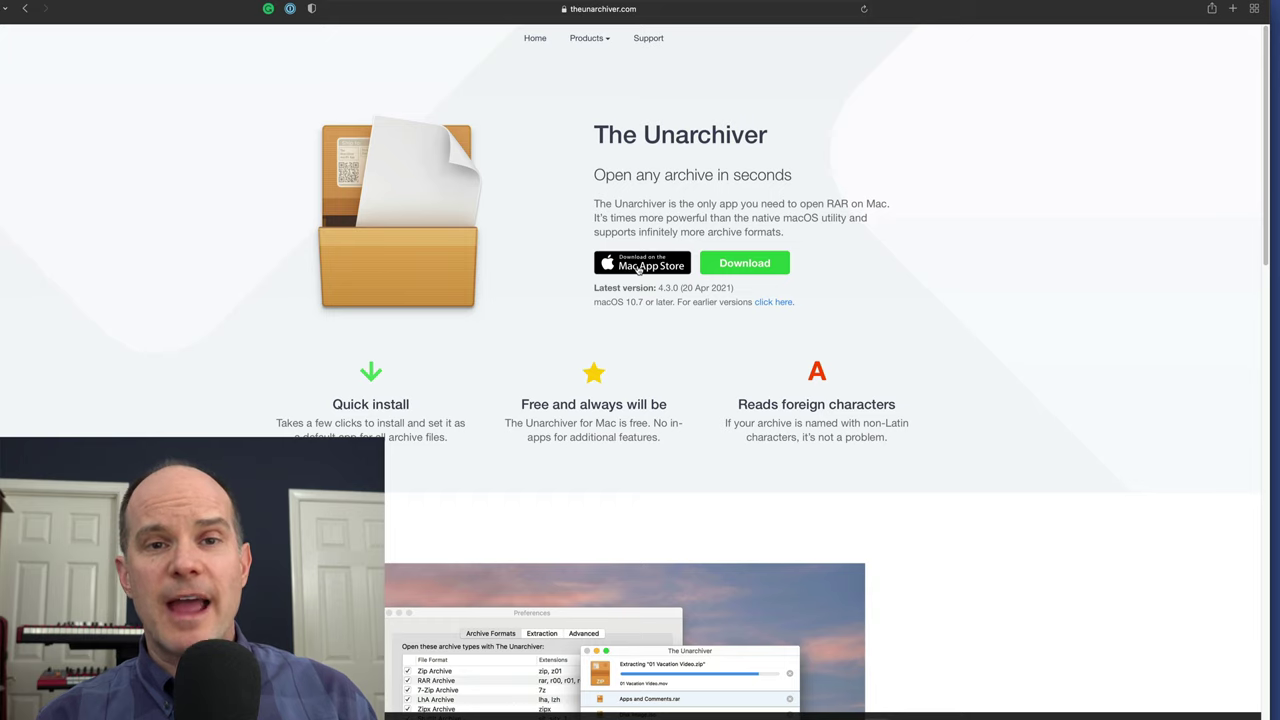
# Step: Download The Unarchiver directly from its website and open TheUnarchiver.dmg from the Downloads folder
pyautogui.click(736, 264)
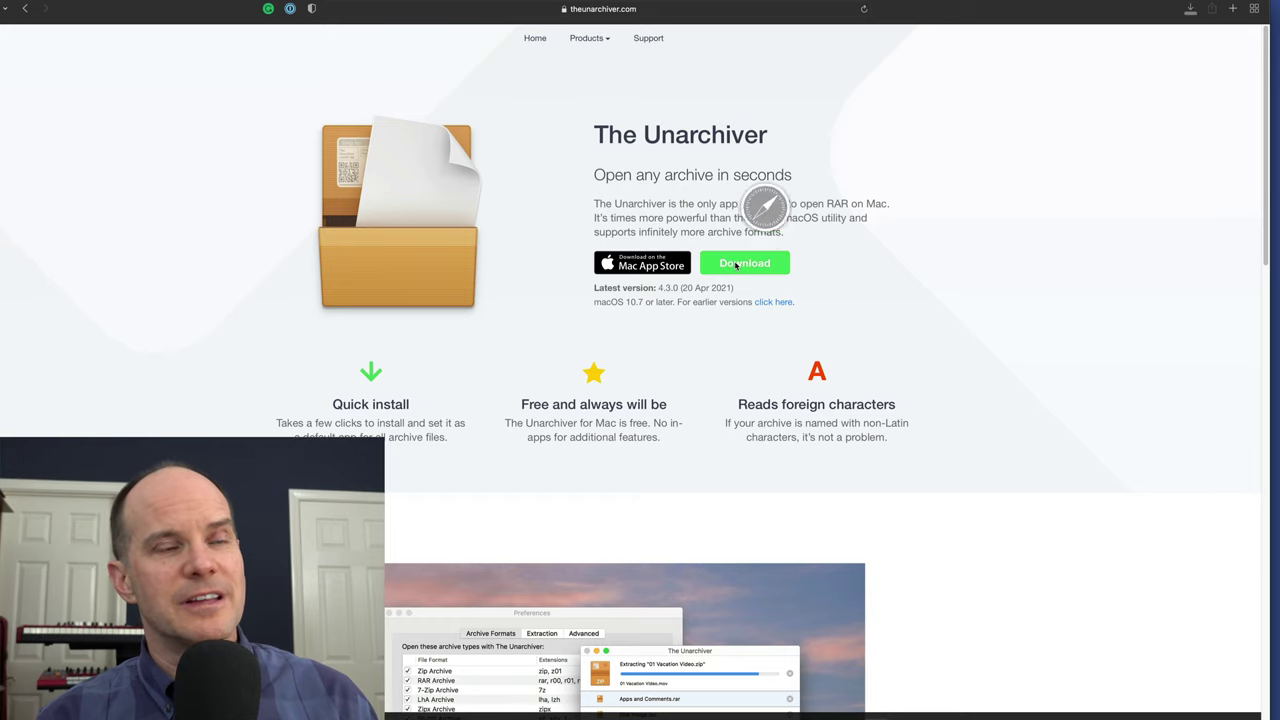
pyautogui.click(1190, 9)
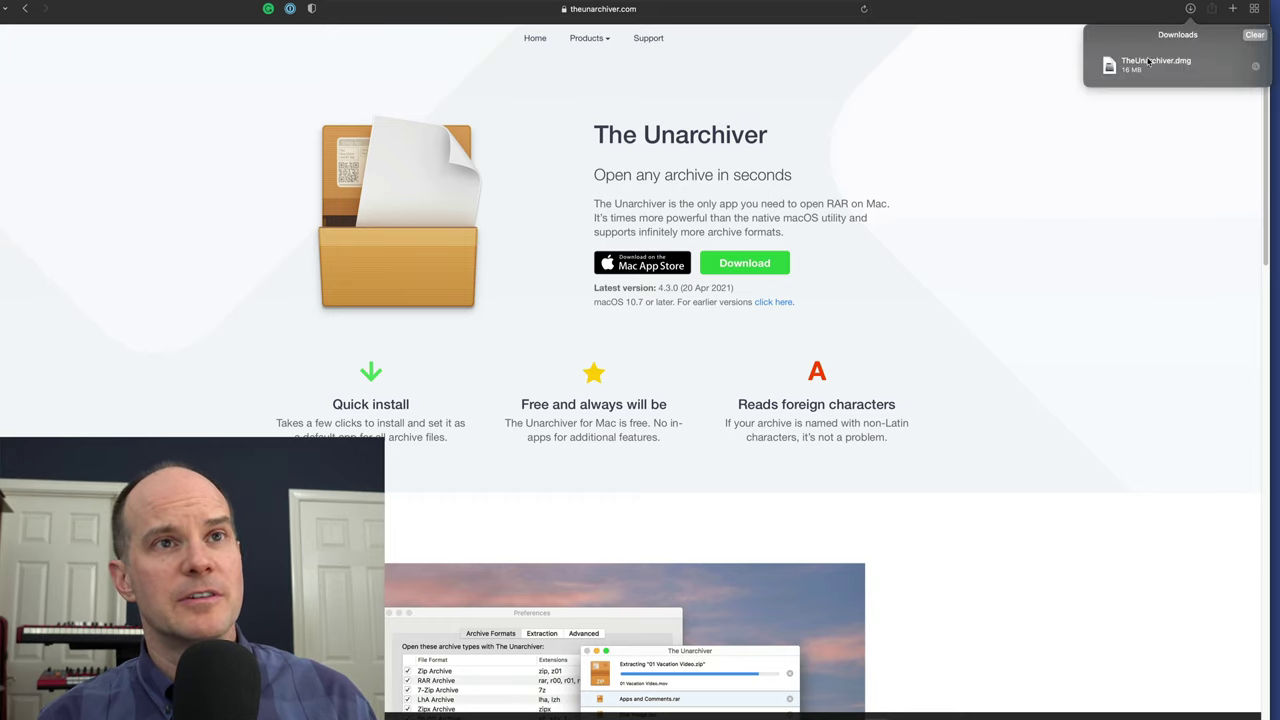
pyautogui.click(1251, 66)
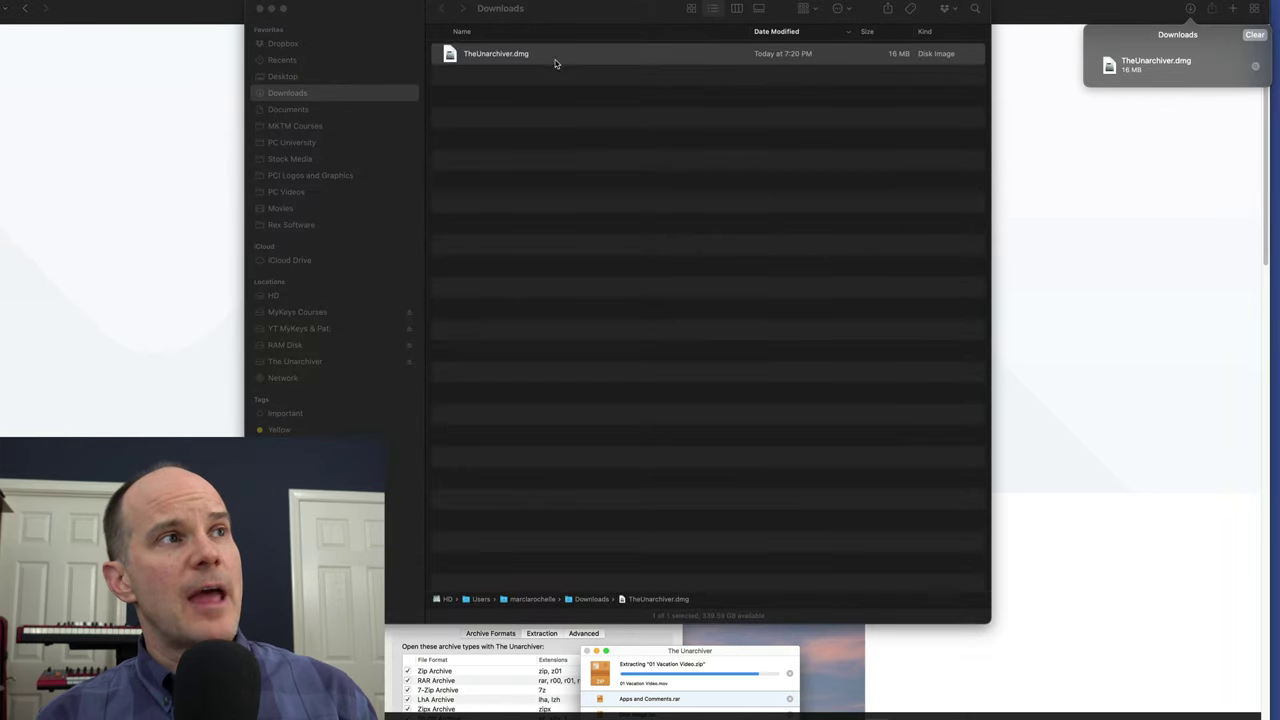
pyautogui.doubleClick(531, 55)
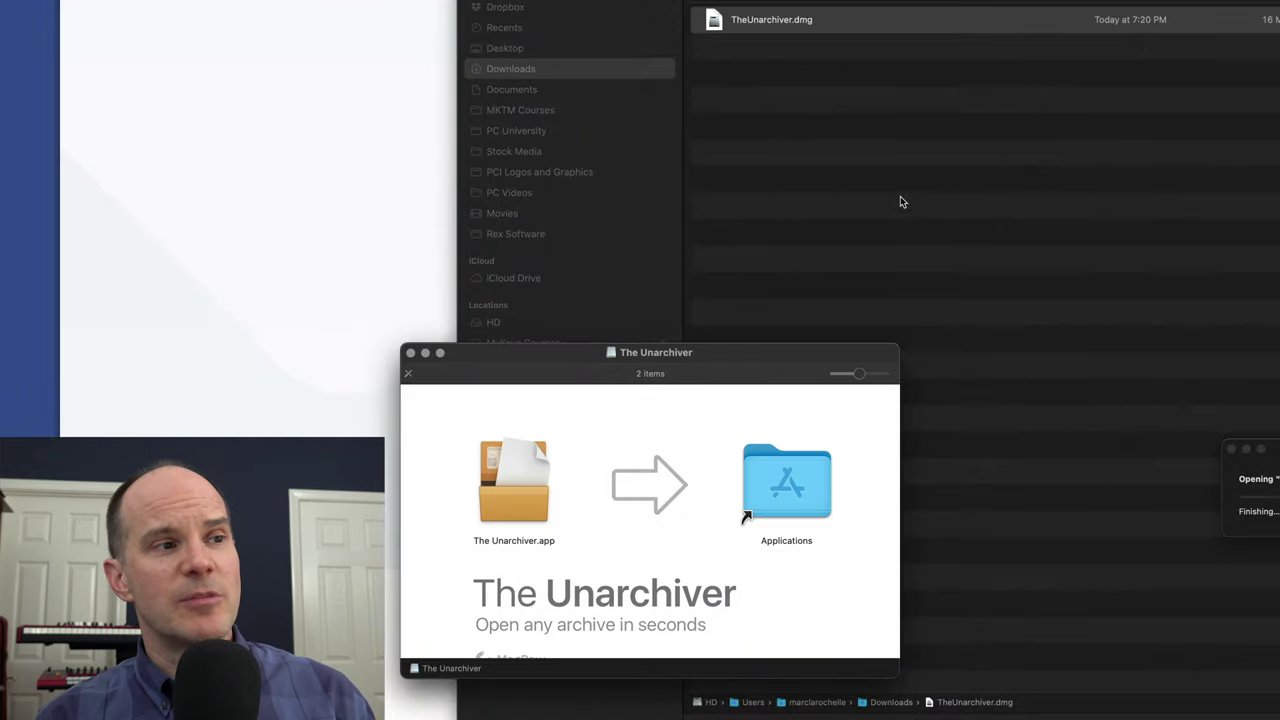
# Step: Copy The Unarchiver.app from the disk image into the Applications folder, authorizing it with the account password
pyautogui.click(511, 502)
pyautogui.moveTo(511, 505); pyautogui.dragTo(615, 497)
pyautogui.click(1219, 497)
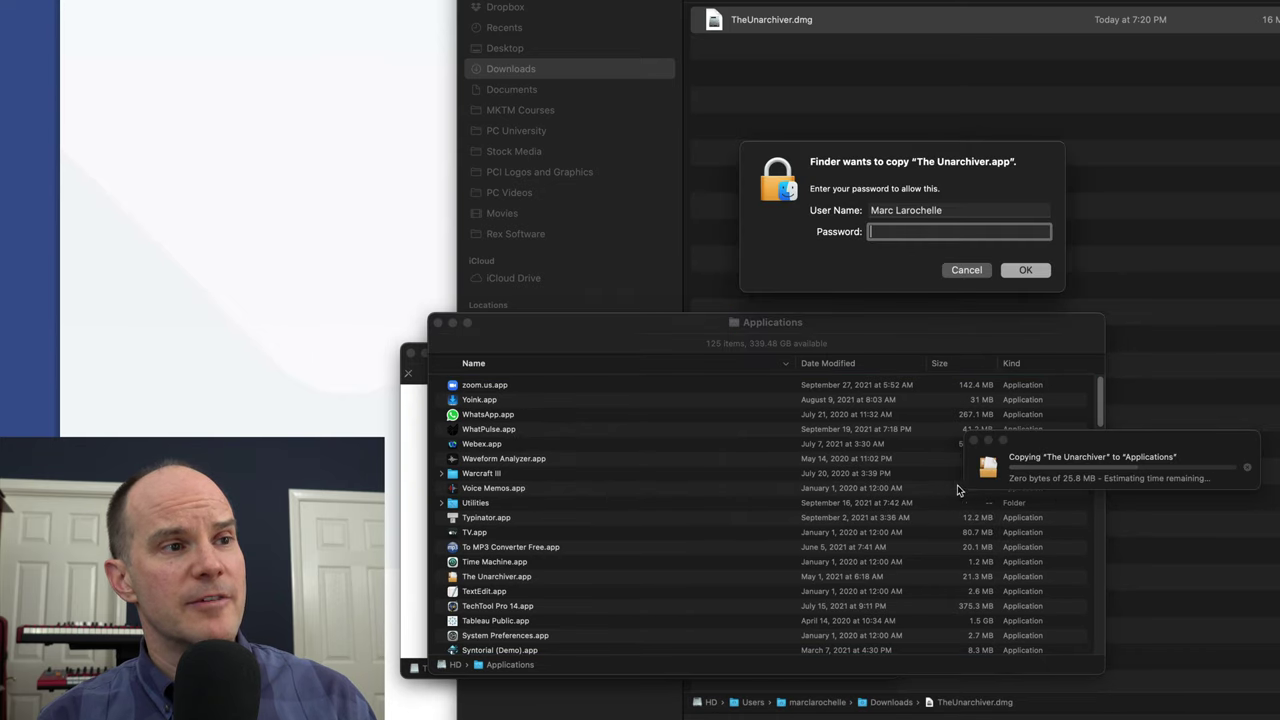
pyautogui.write('•••••••••')
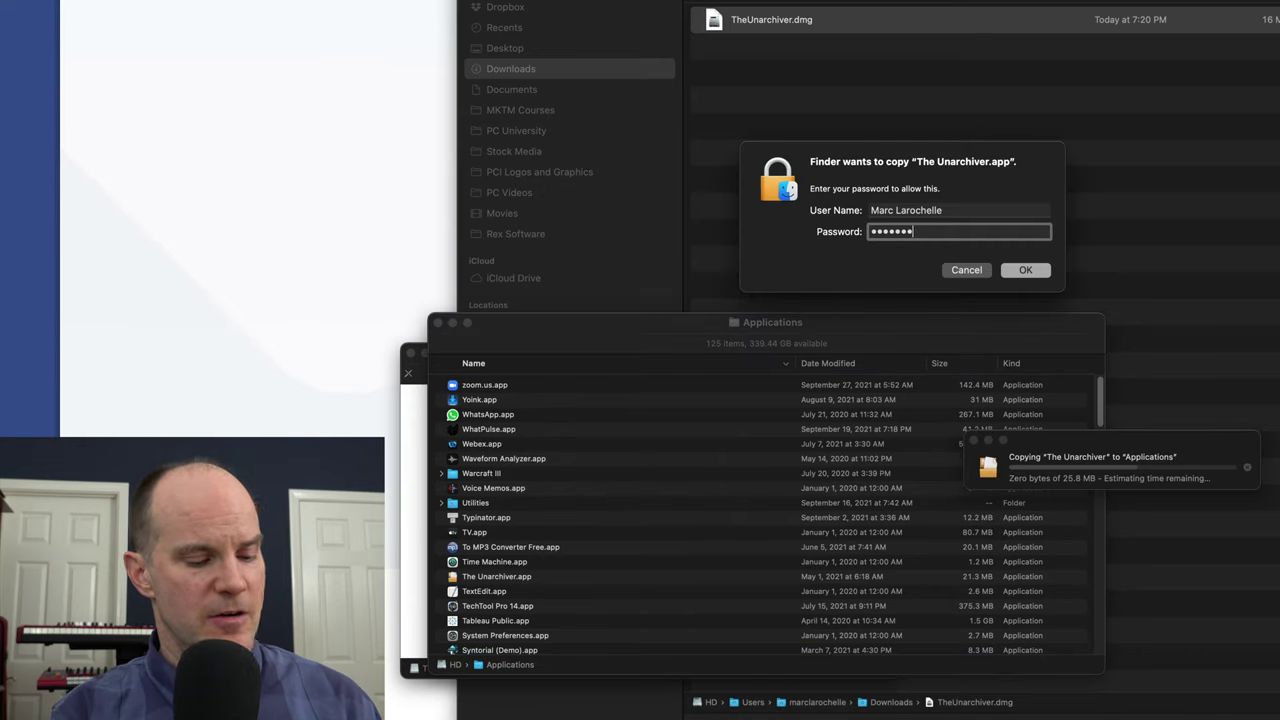
pyautogui.press('Return')
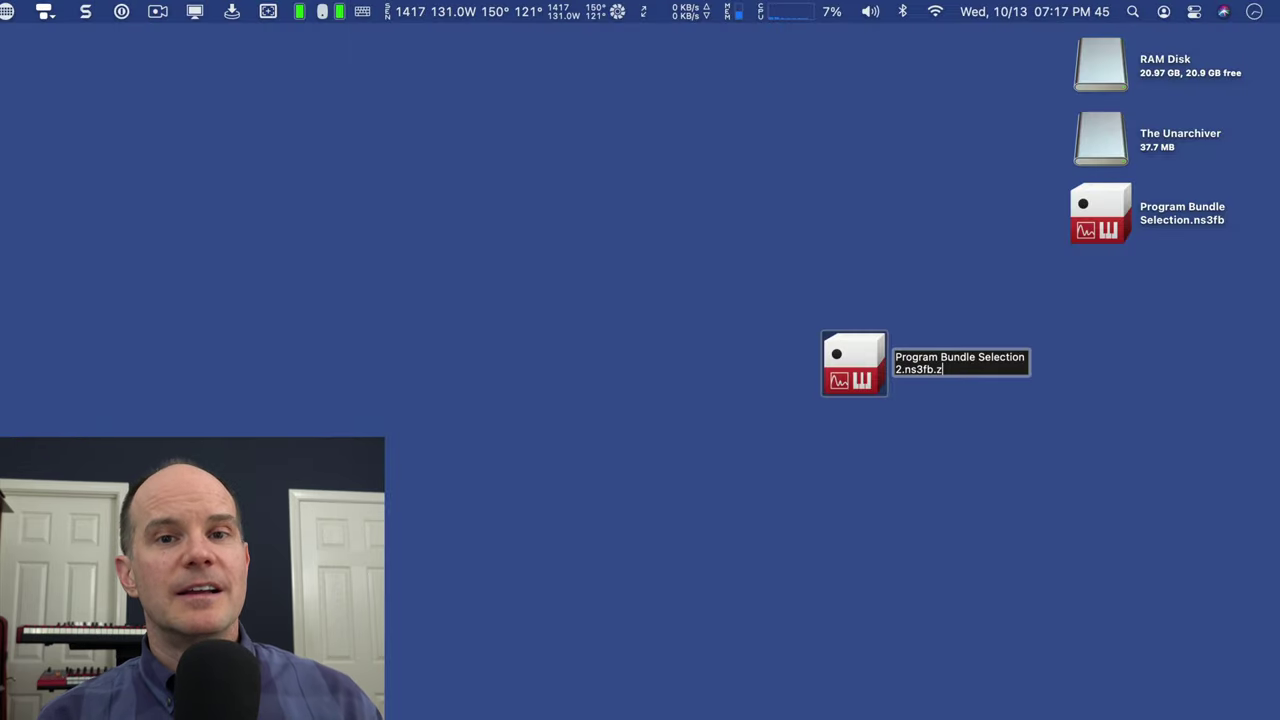
# Step: Append .zip to the name of Program Bundle Selection 2.ns3fb on the desktop and extract it with The Unarchiver 4.3.3
pyautogui.write('p')
pyautogui.rightClick(857, 343)
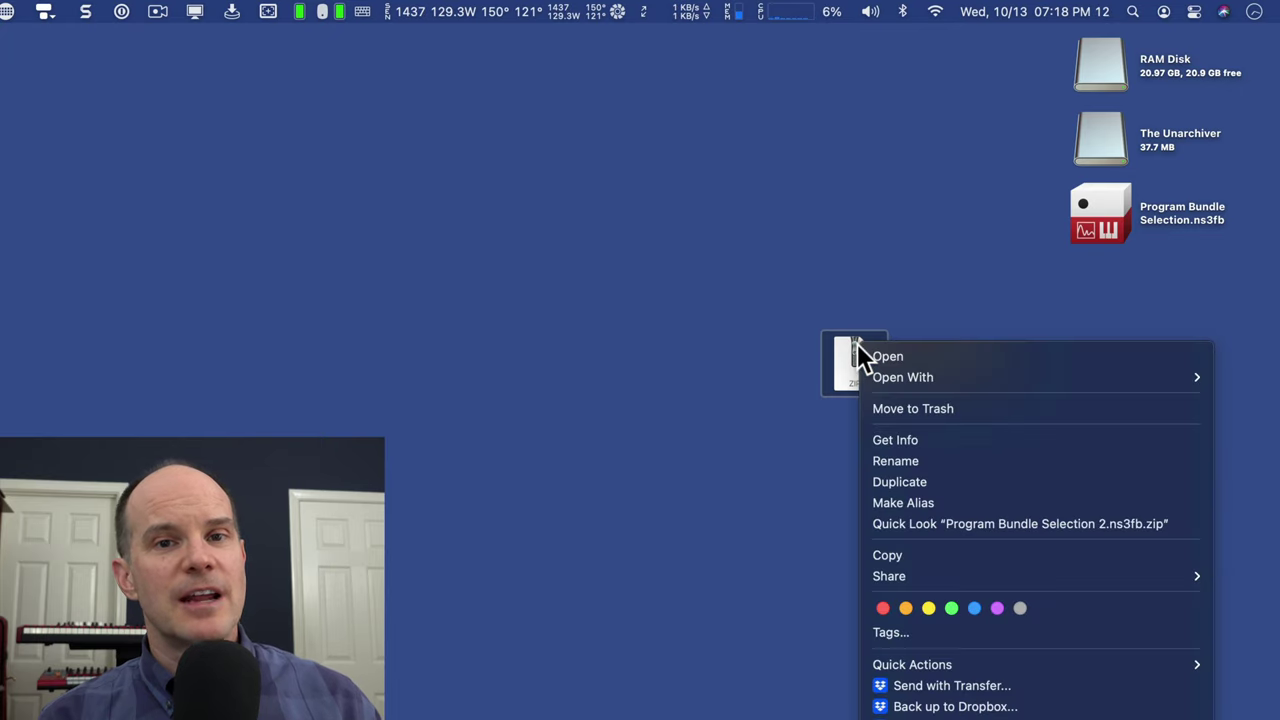
pyautogui.moveTo(880, 377)
pyautogui.click(795, 410)
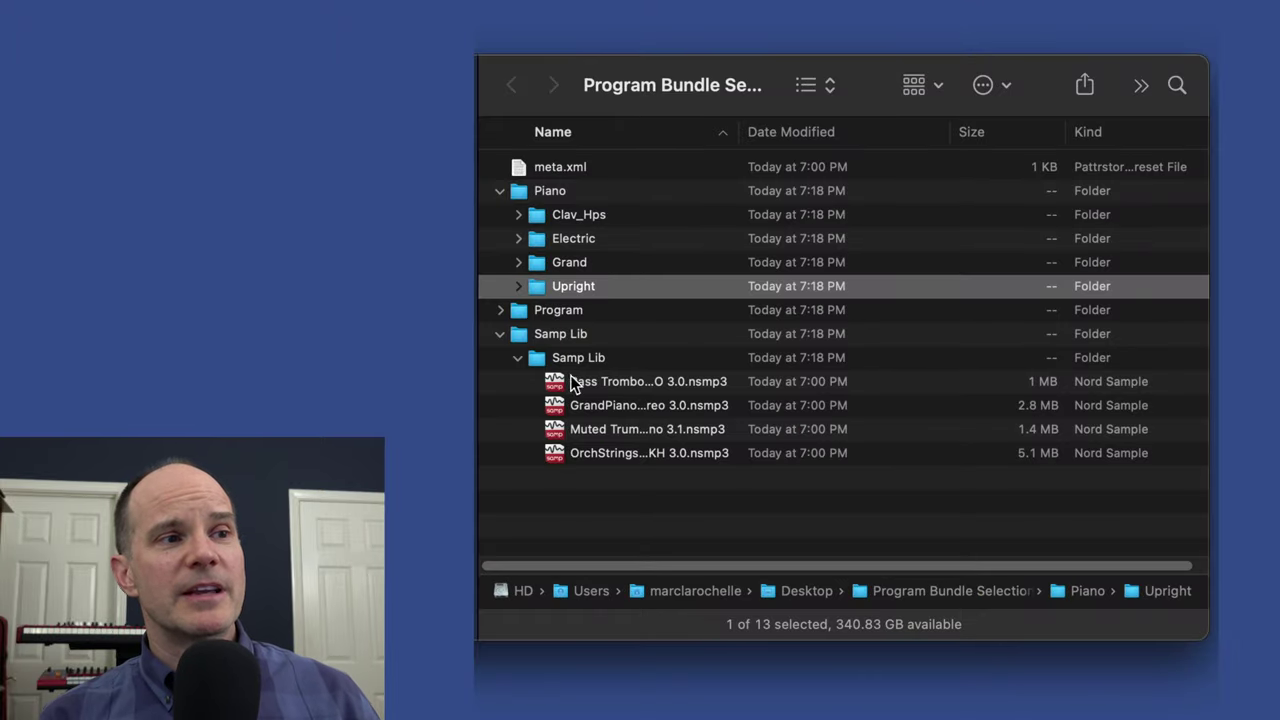
# Step: Collapse the nested Samp Lib folder, expand Program and its Bank D subfolder, and select Furious AT Lead.ns3f
pyautogui.click(517, 358)
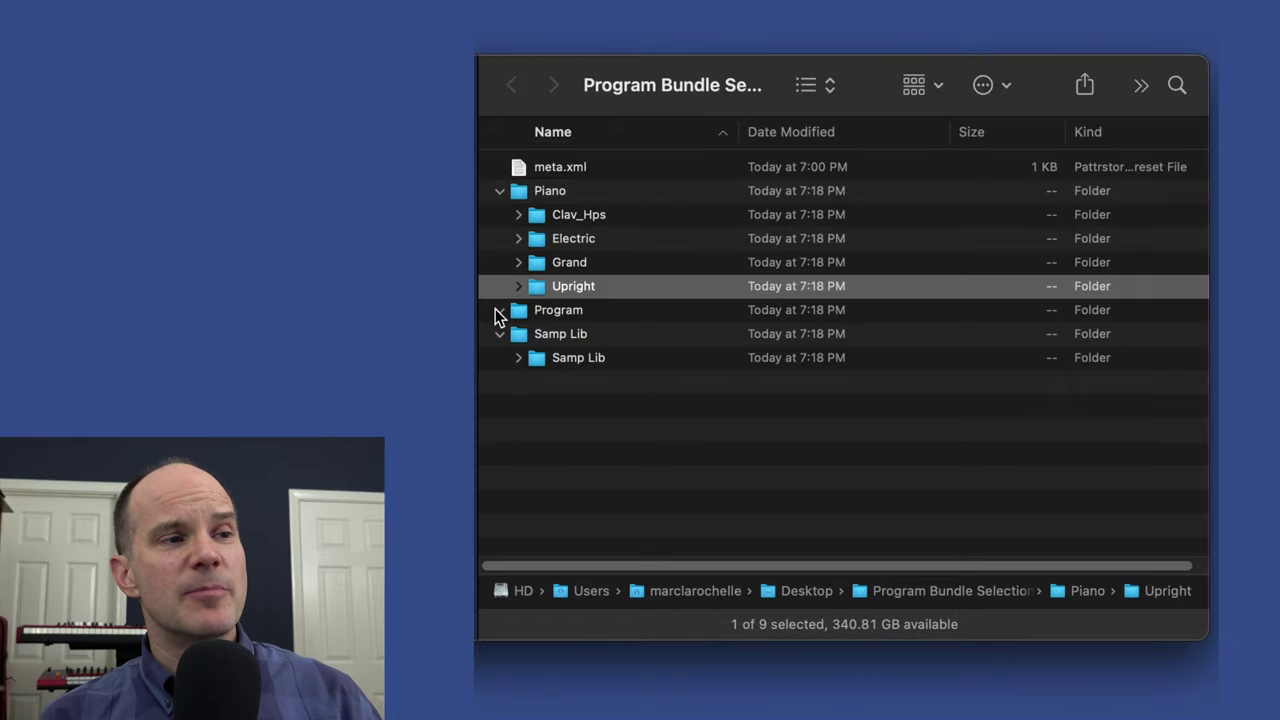
pyautogui.click(499, 310)
pyautogui.click(520, 334)
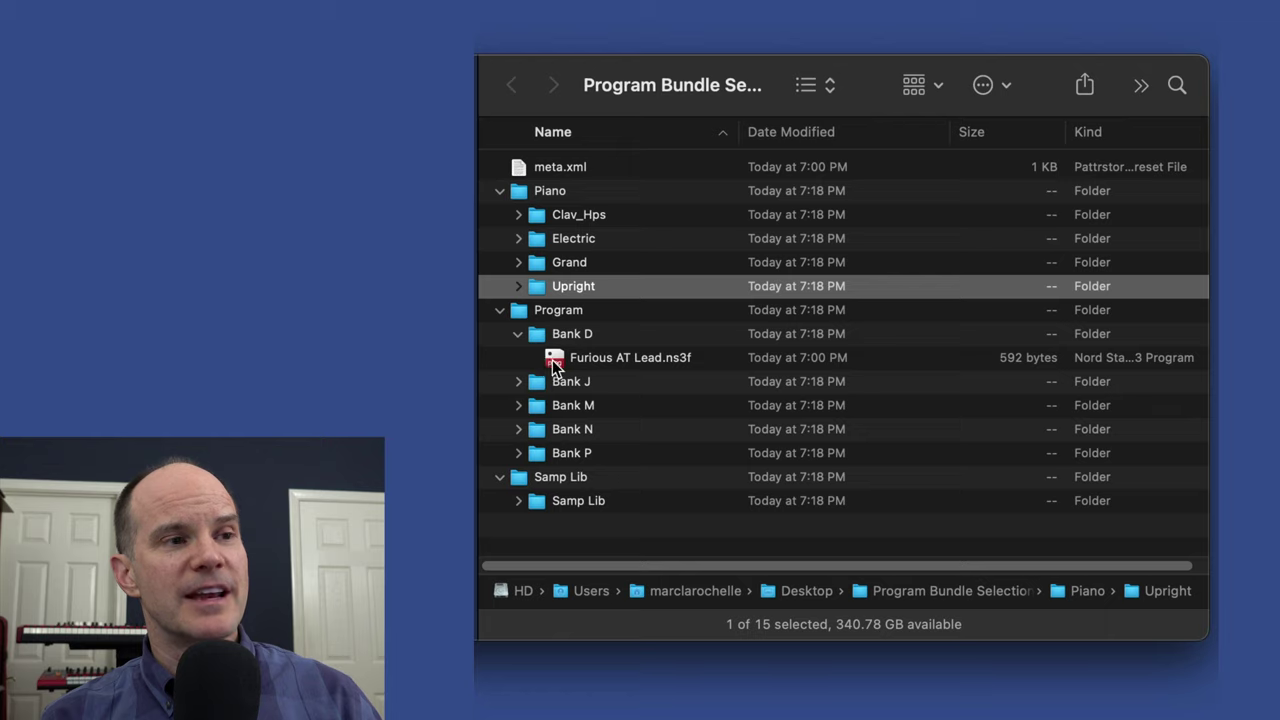
pyautogui.click(556, 360)
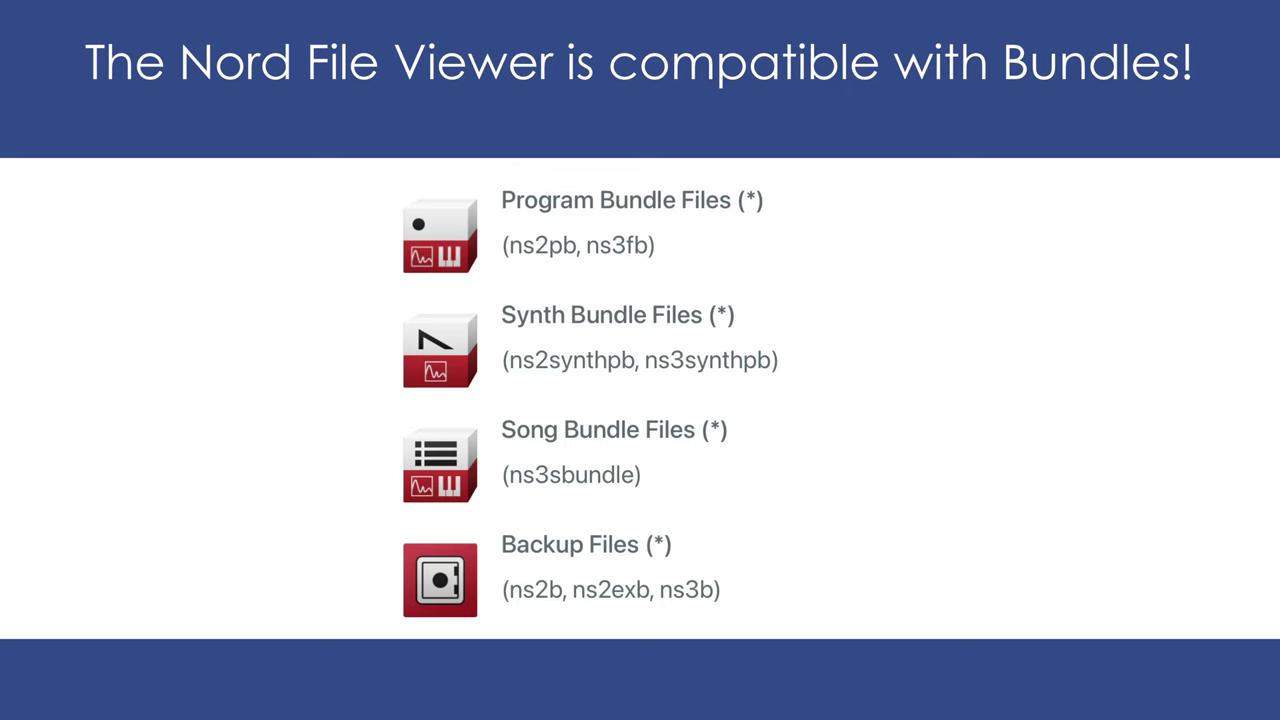
# Step: Load Program Bundle Selection.ns3fb from the RAM Disk into the File Viewer for Nord Stage and widen the program list
pyautogui.click(180, 340)
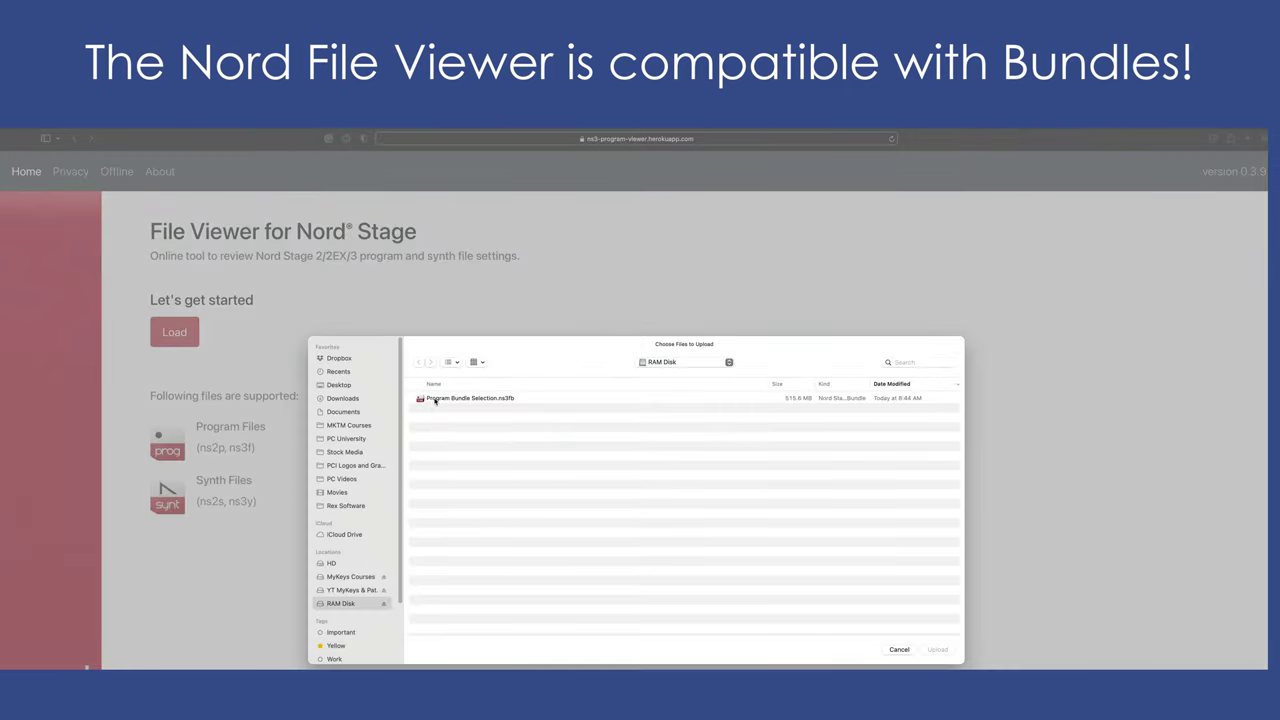
pyautogui.doubleClick(435, 400)
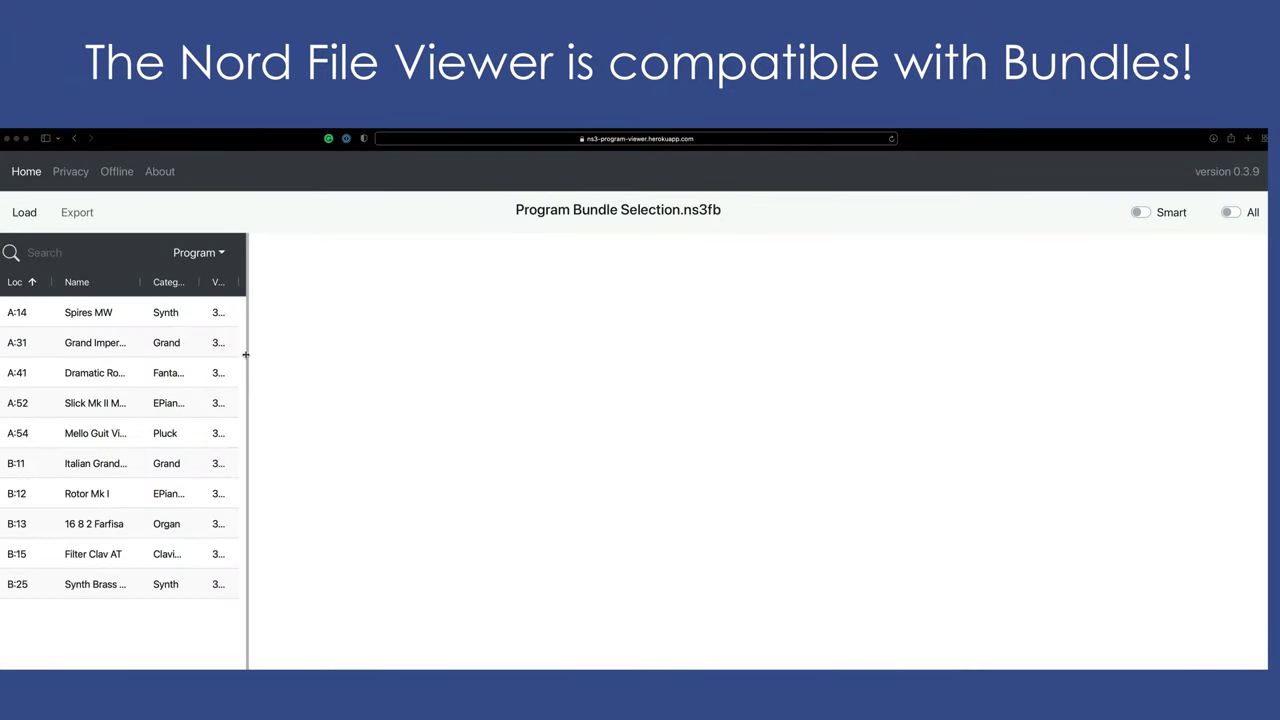
pyautogui.moveTo(246, 355); pyautogui.dragTo(385, 352)
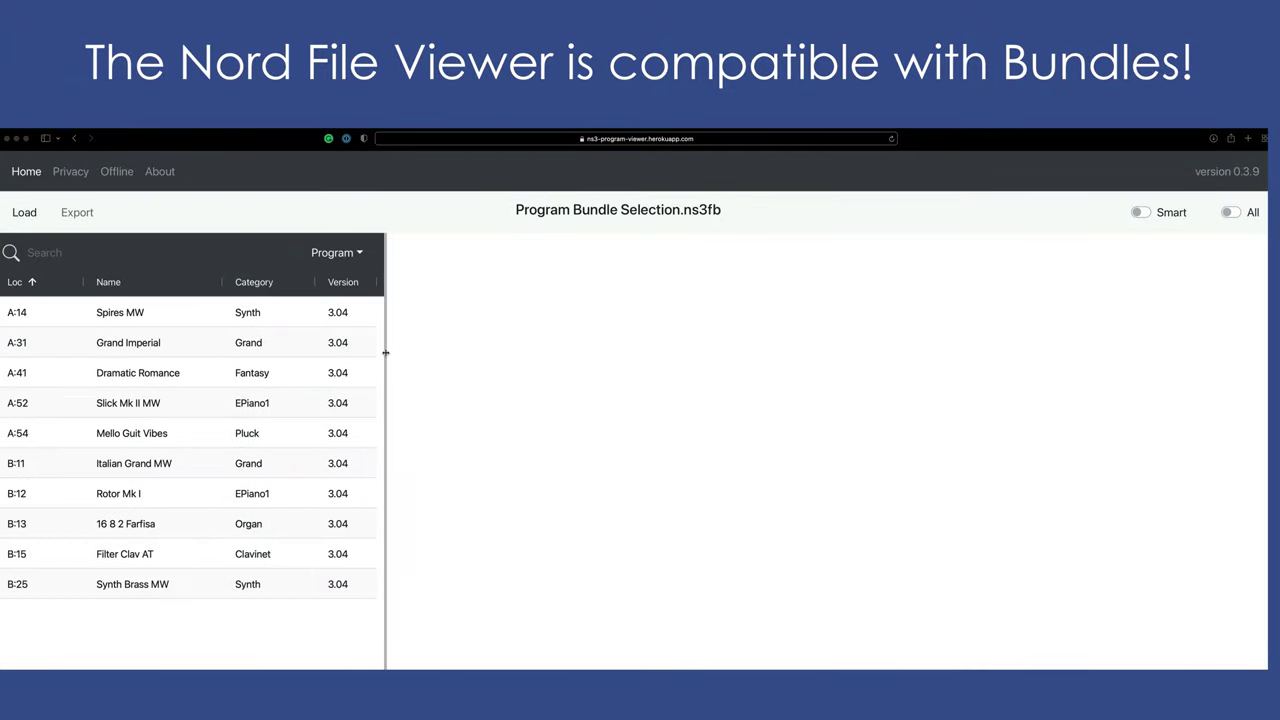
# Step: View the settings of the Spires MW, Dramatic Romance, Mello Guit Vibes and Rotor Mk I programs
pyautogui.click(130, 314)
pyautogui.click(138, 372)
pyautogui.click(132, 433)
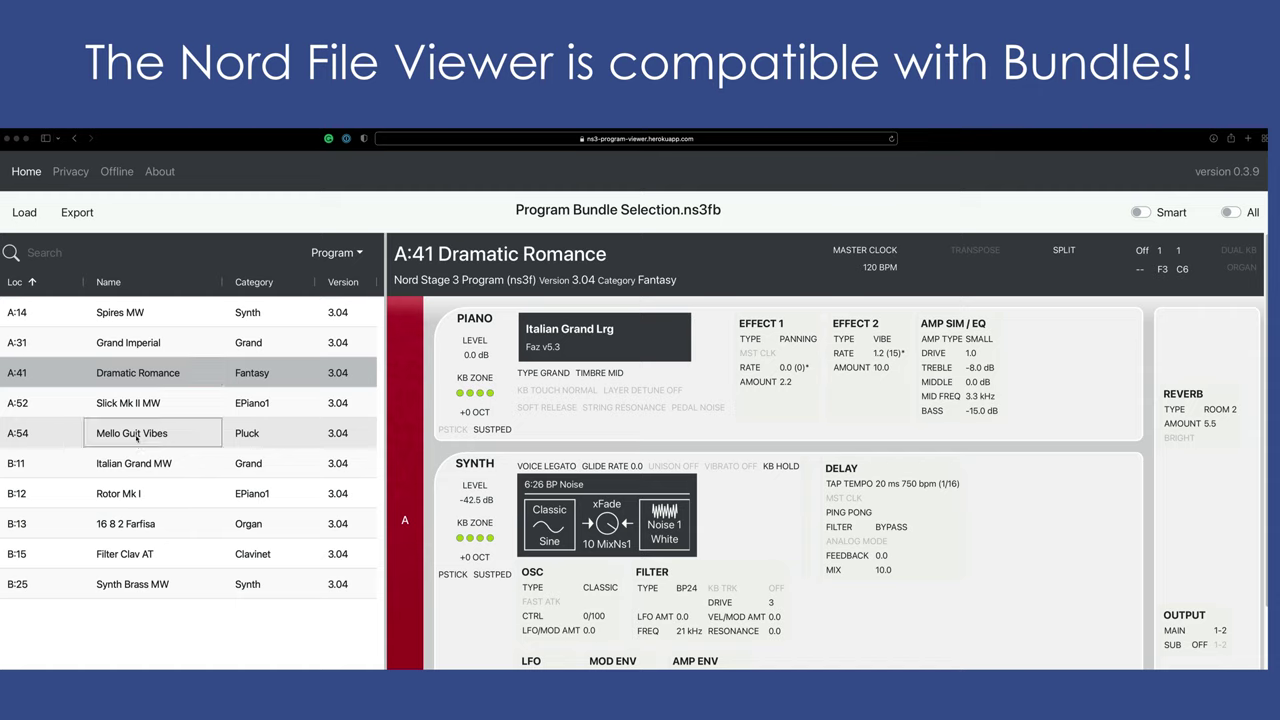
pyautogui.click(125, 493)
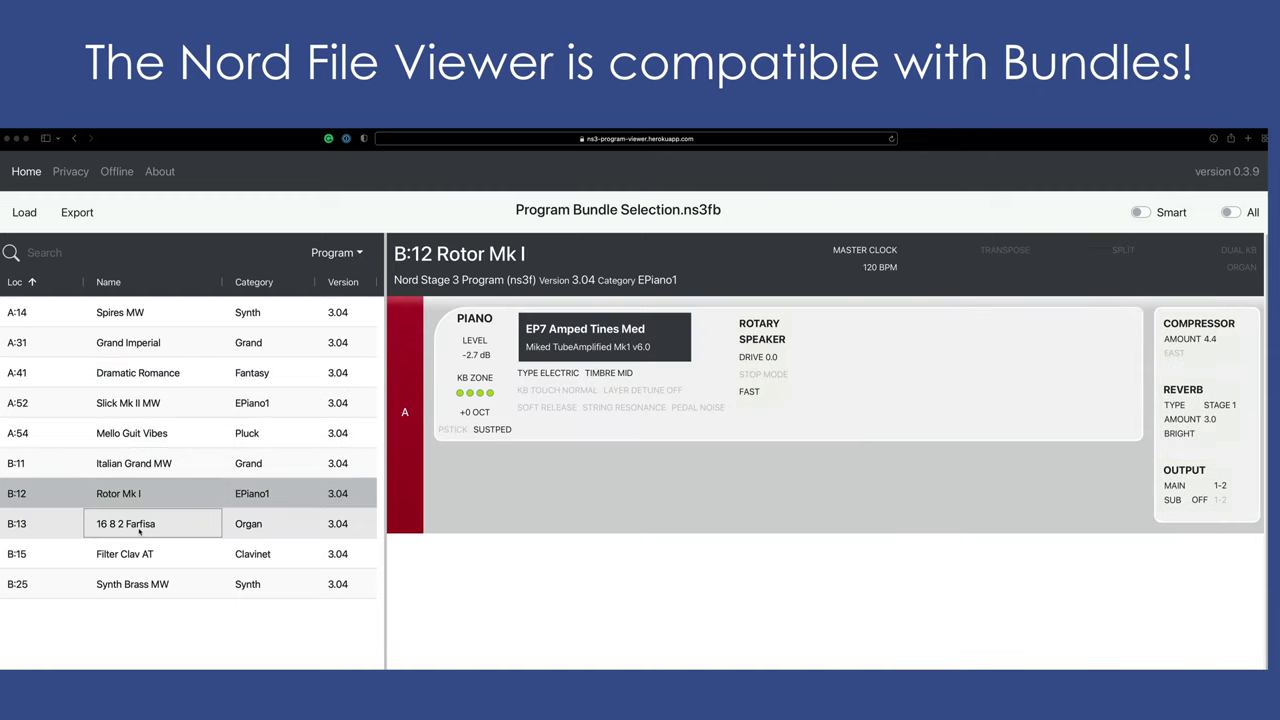